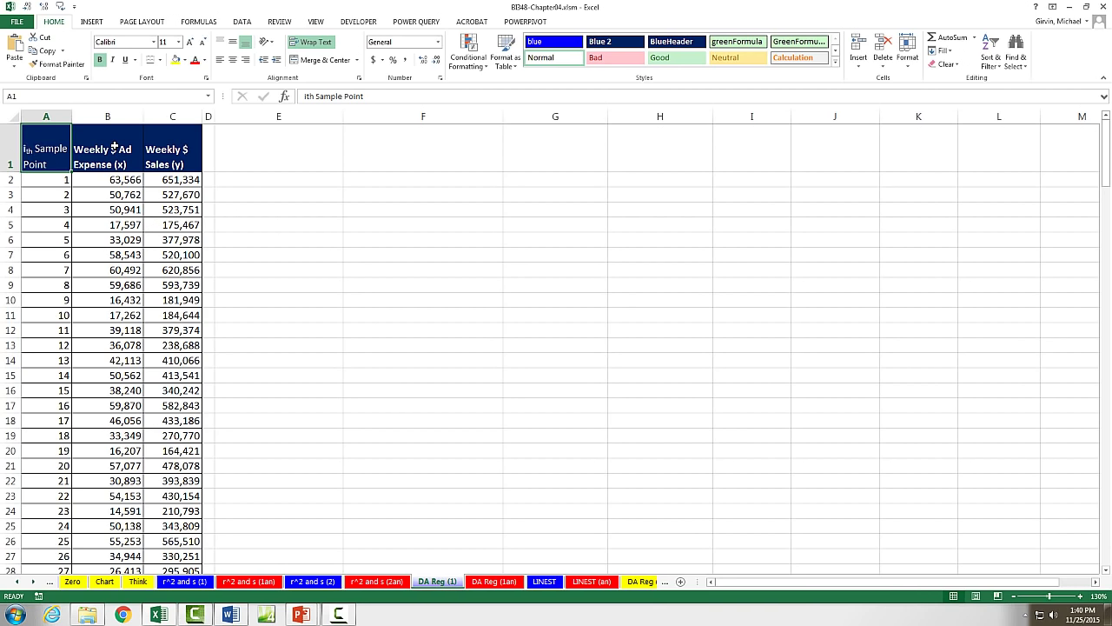
Select the top of the ad expense and sales columns, ending on the first ad expense value
drag(114, 147, 105, 318)
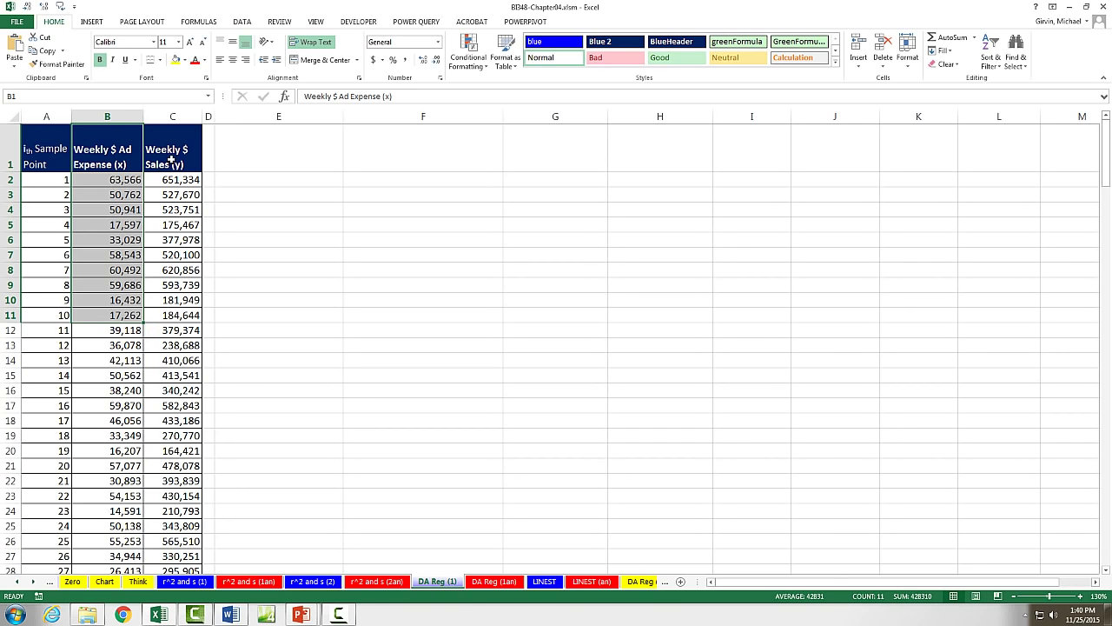
drag(171, 158, 174, 302)
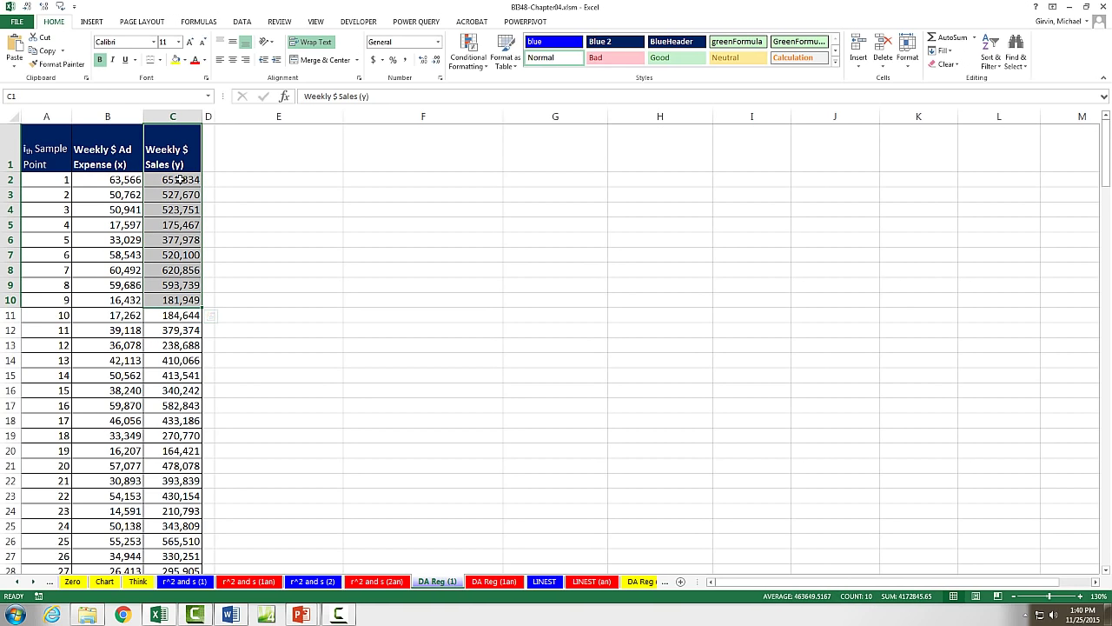
click(157, 181)
click(119, 180)
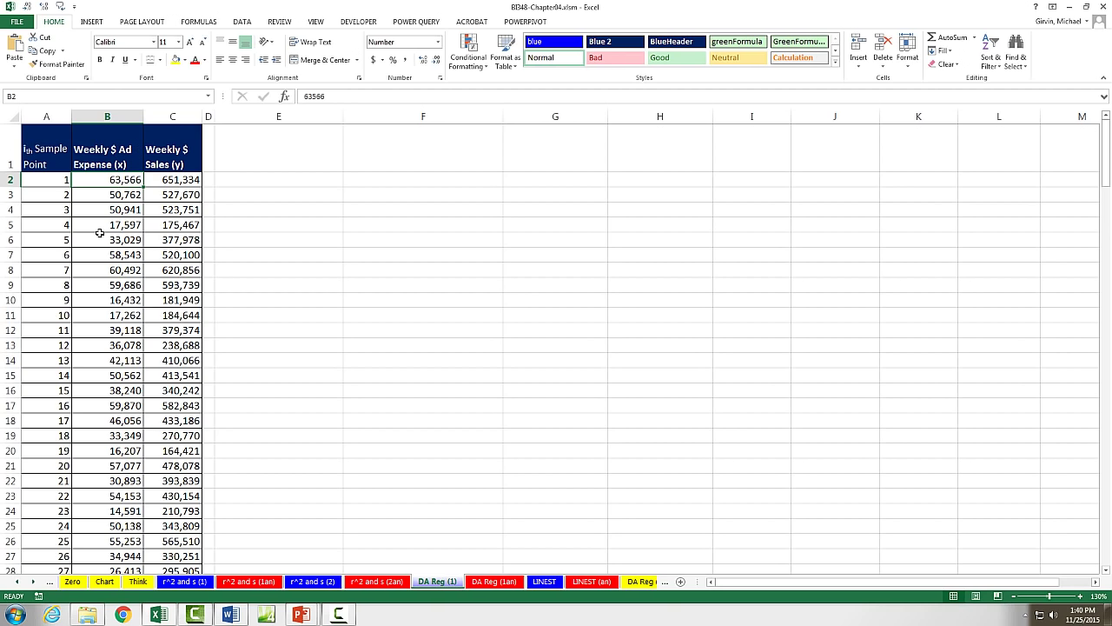
Enable the Analysis ToolPak through Excel Options > Add-Ins
click(242, 22)
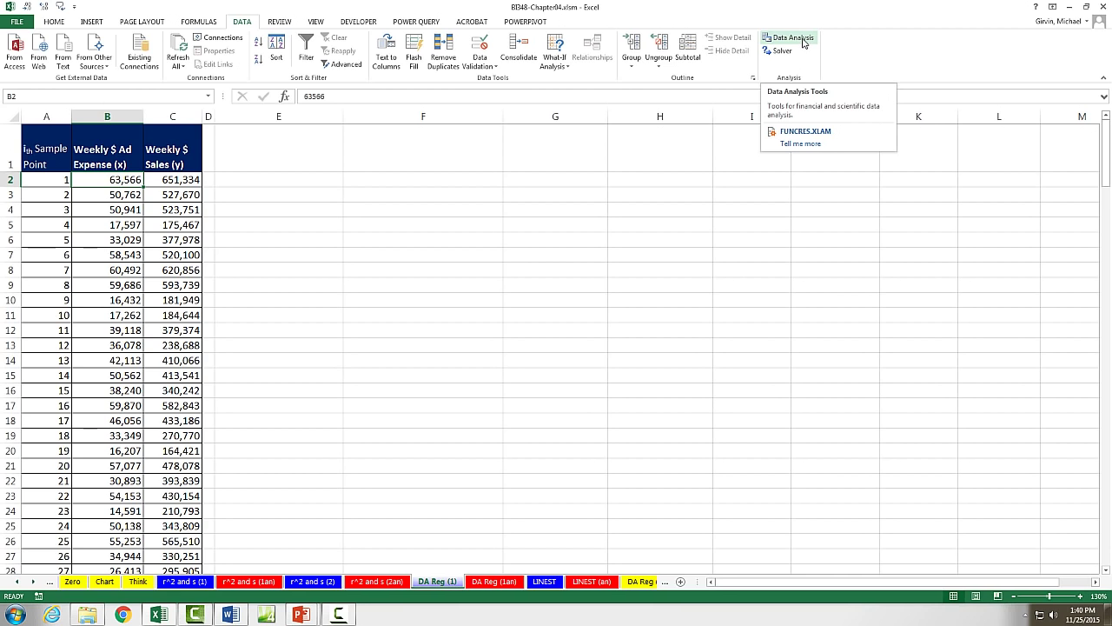
click(16, 22)
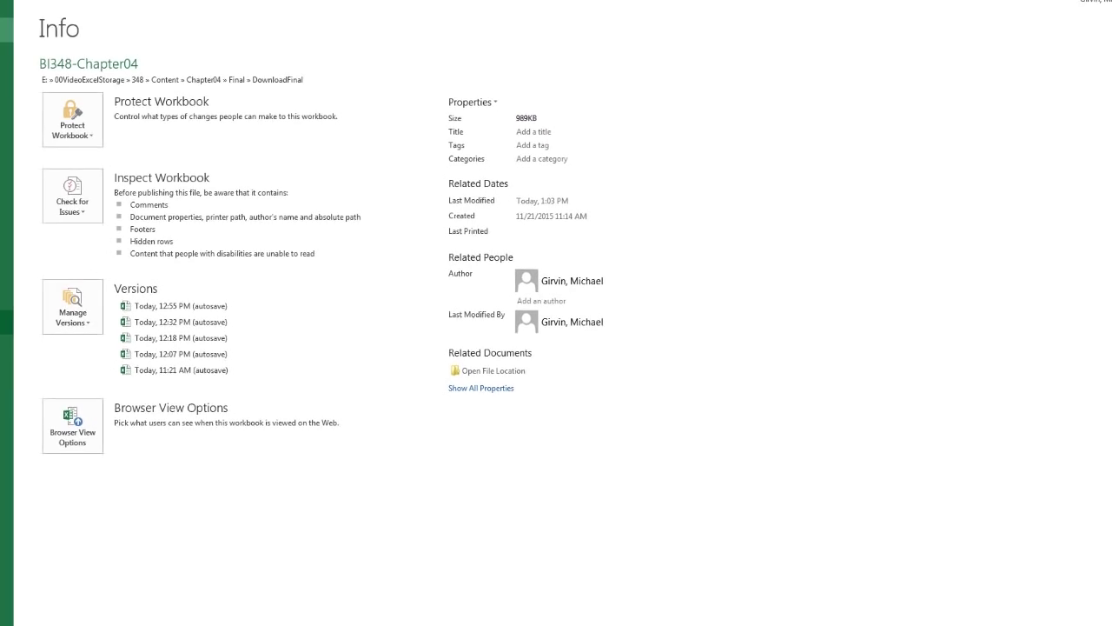
key(Escape)
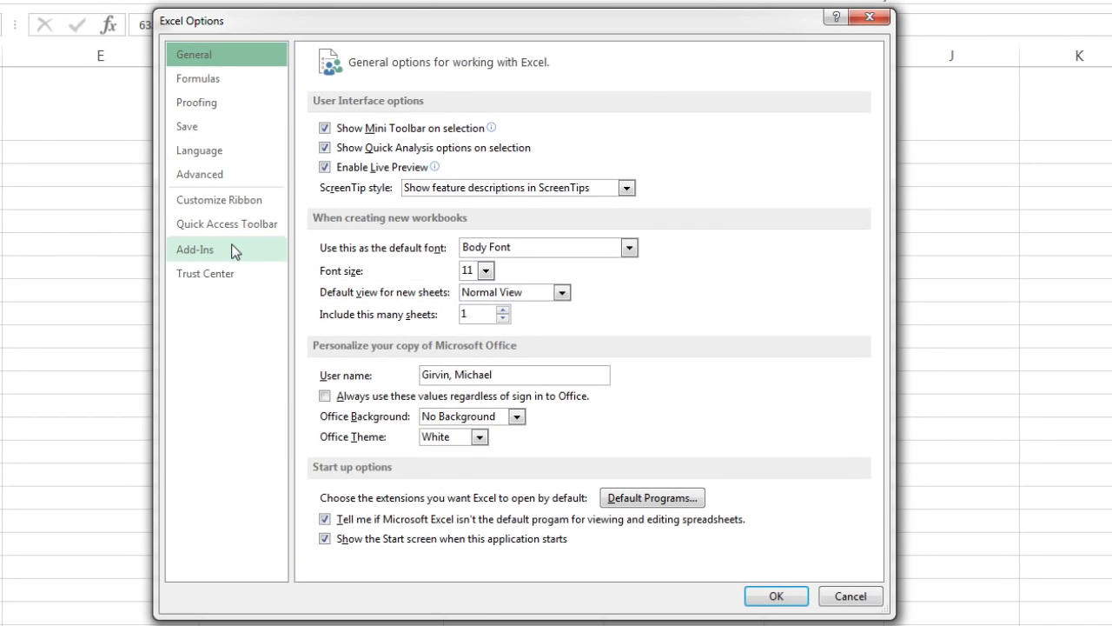
click(231, 253)
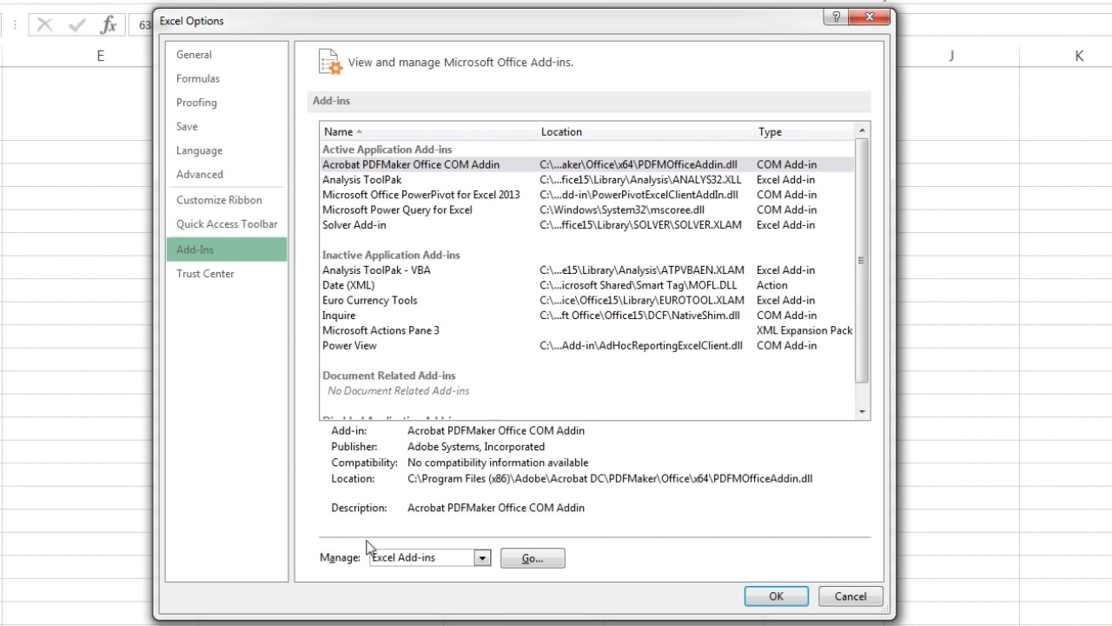
click(528, 560)
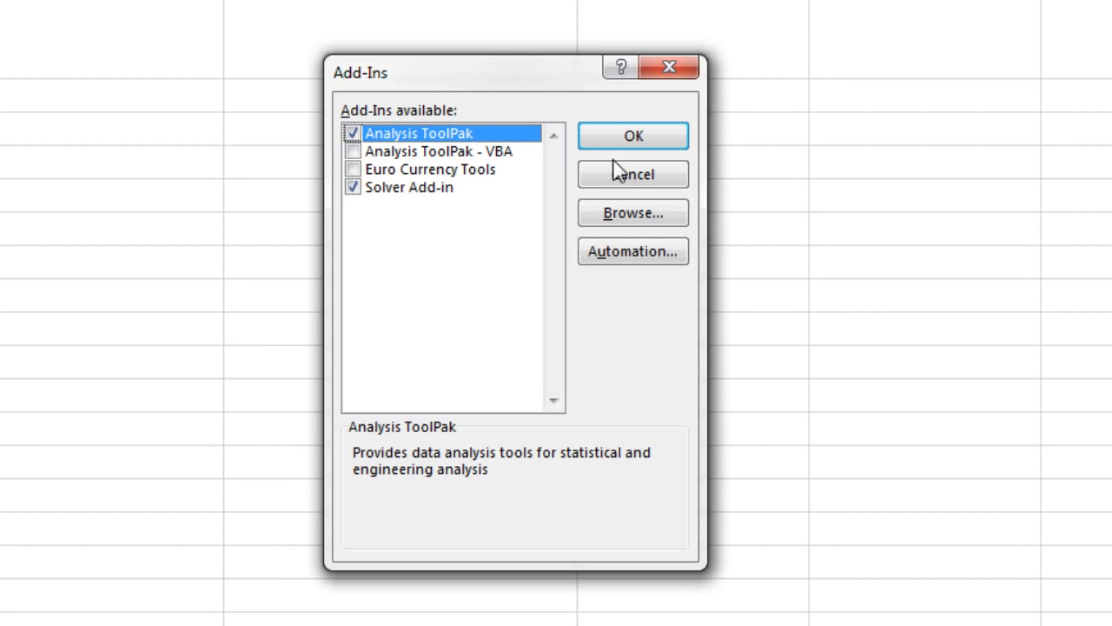
click(613, 139)
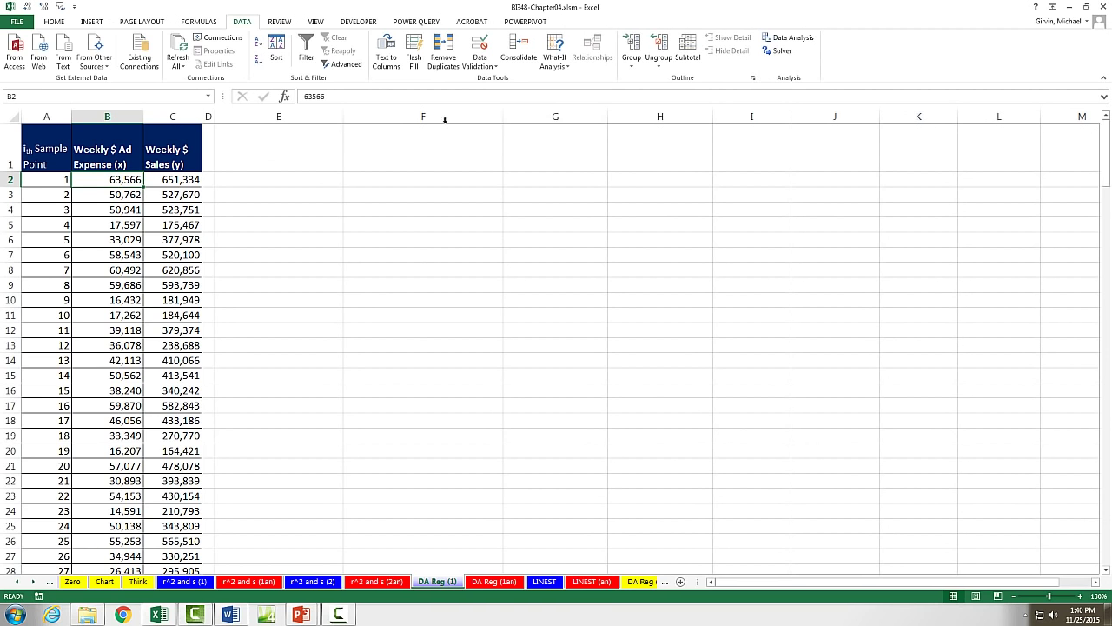
Choose Regression from the Data Analysis tools list and confirm
click(784, 40)
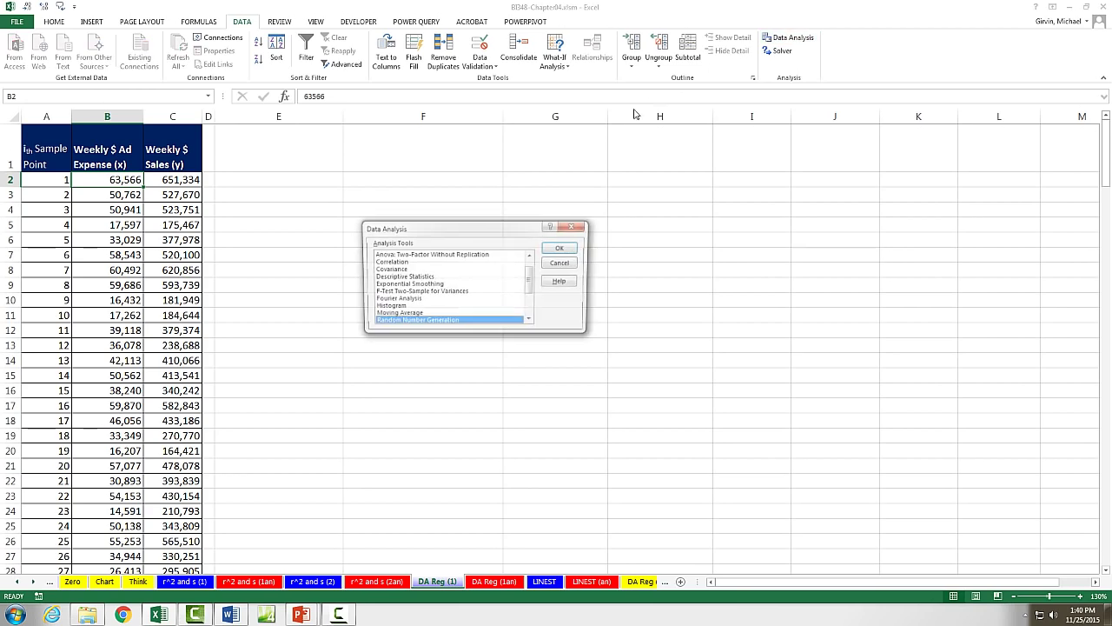
drag(458, 295, 455, 325)
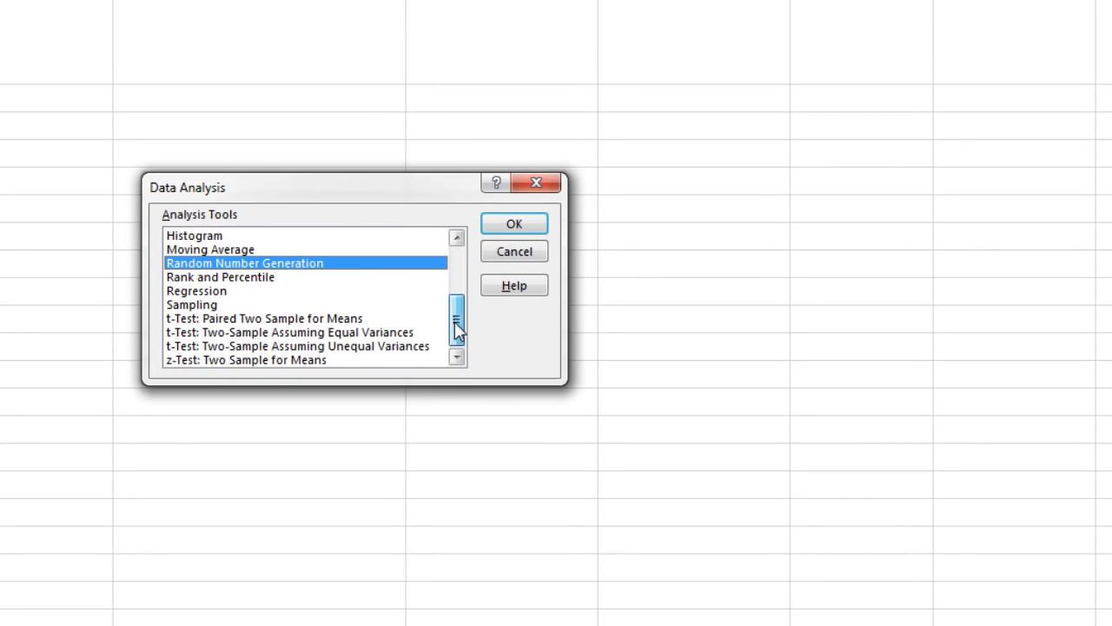
click(211, 291)
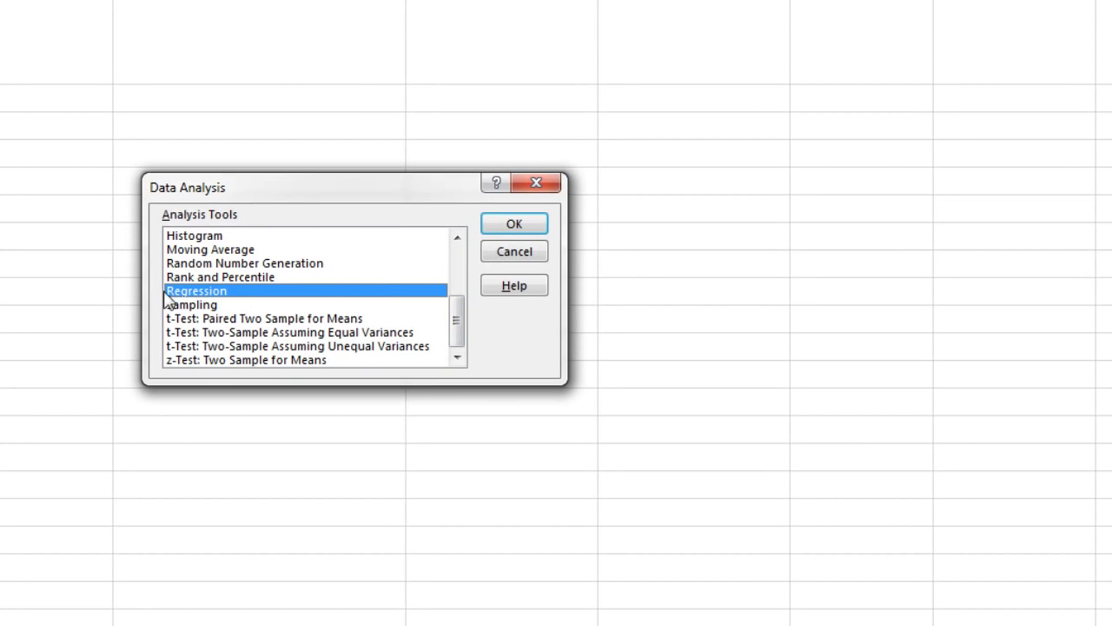
click(502, 225)
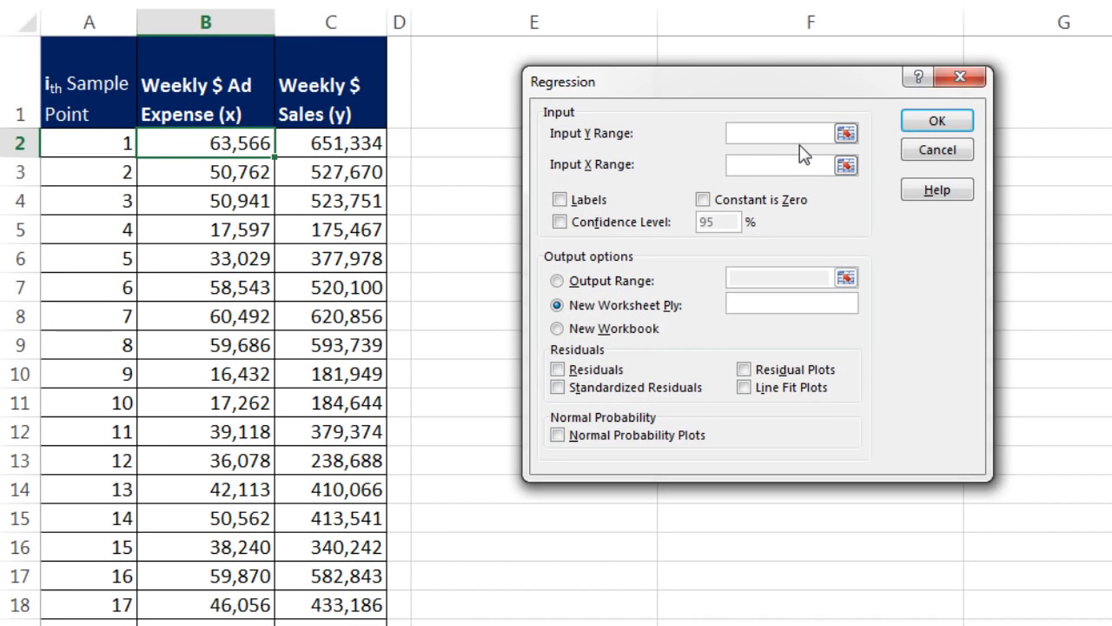
Set Input Y Range to $C$1:$C$191 and Input X Range to $B$1:$B$191
click(336, 90)
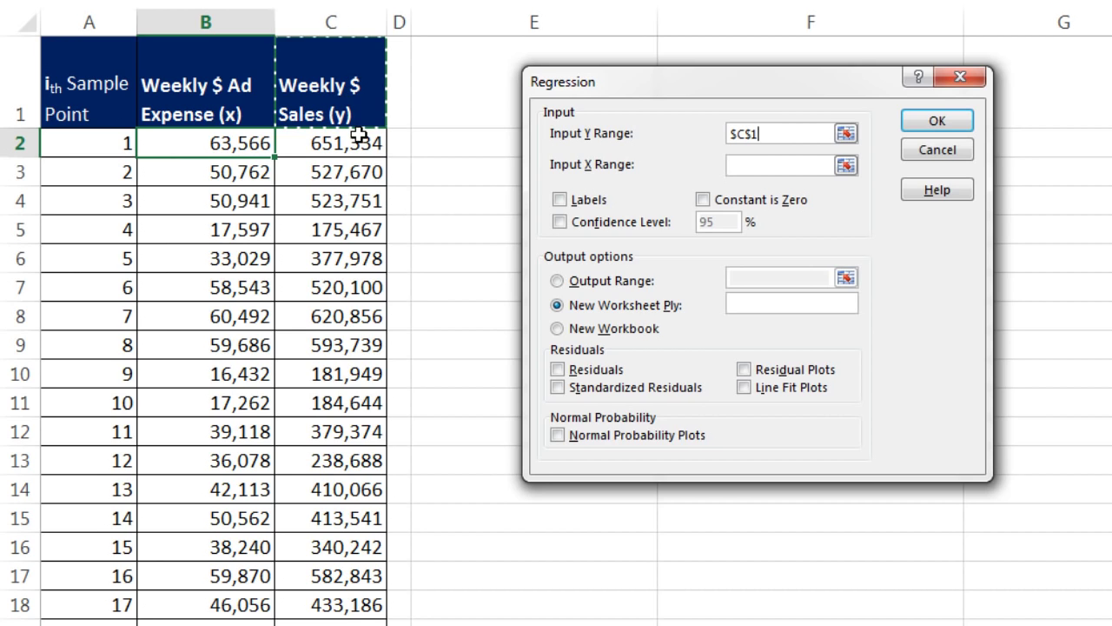
key(ctrl+shift+Down)
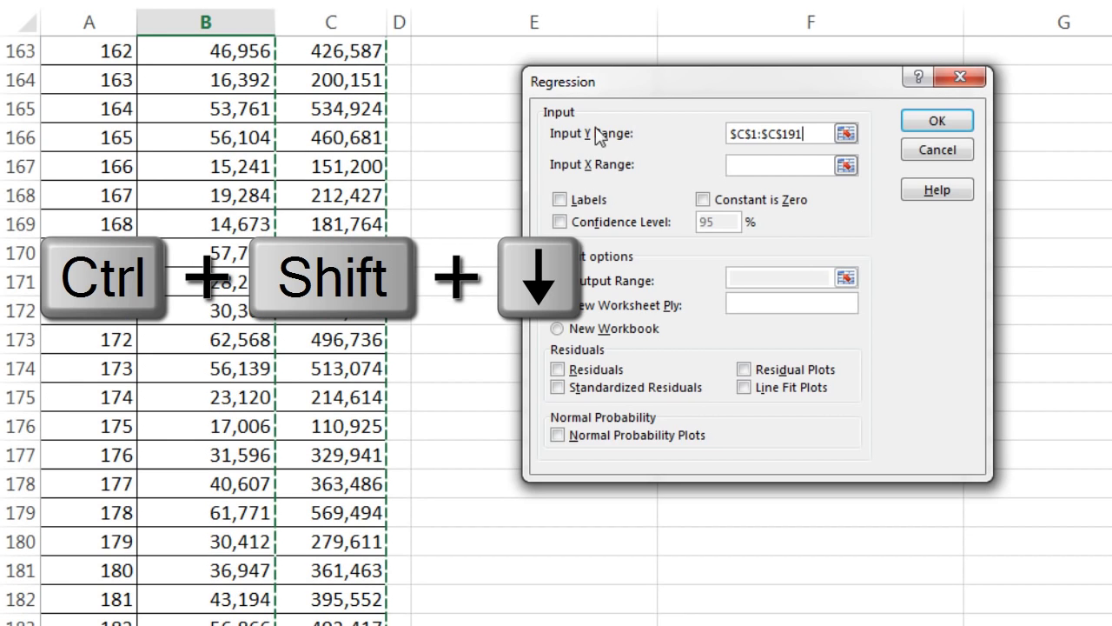
key(Tab)
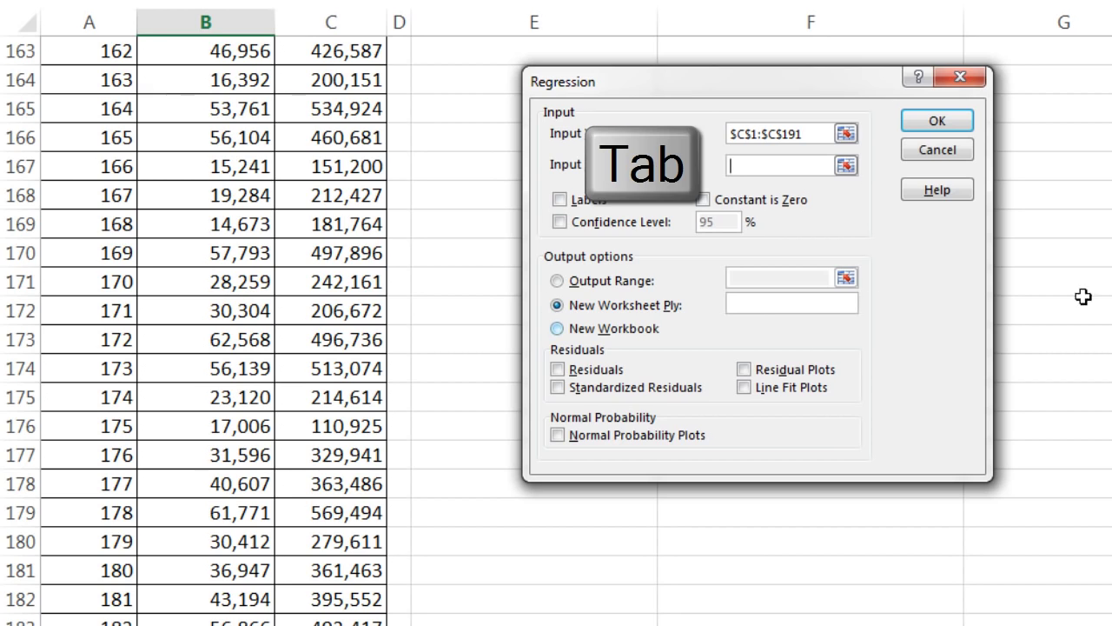
key(ctrl+Home)
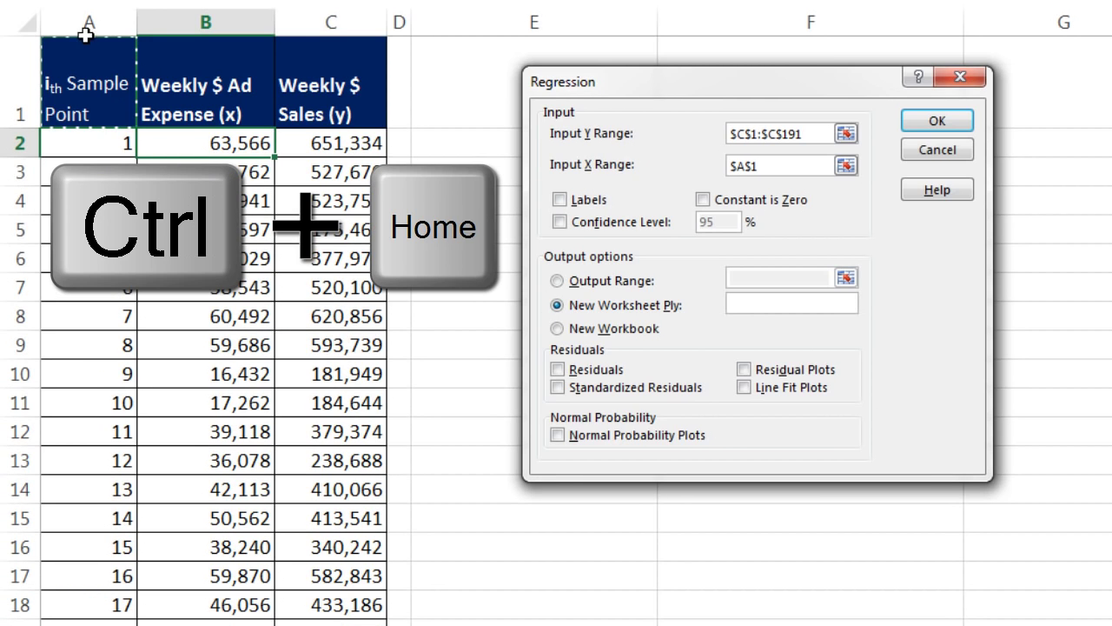
click(234, 86)
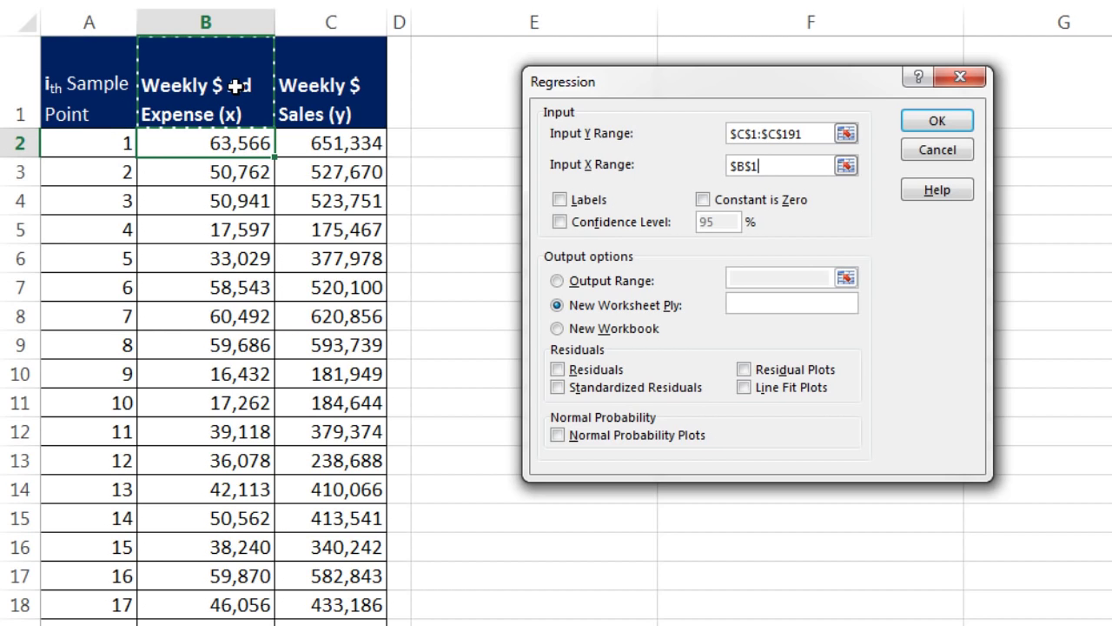
key(ctrl+shift+Down)
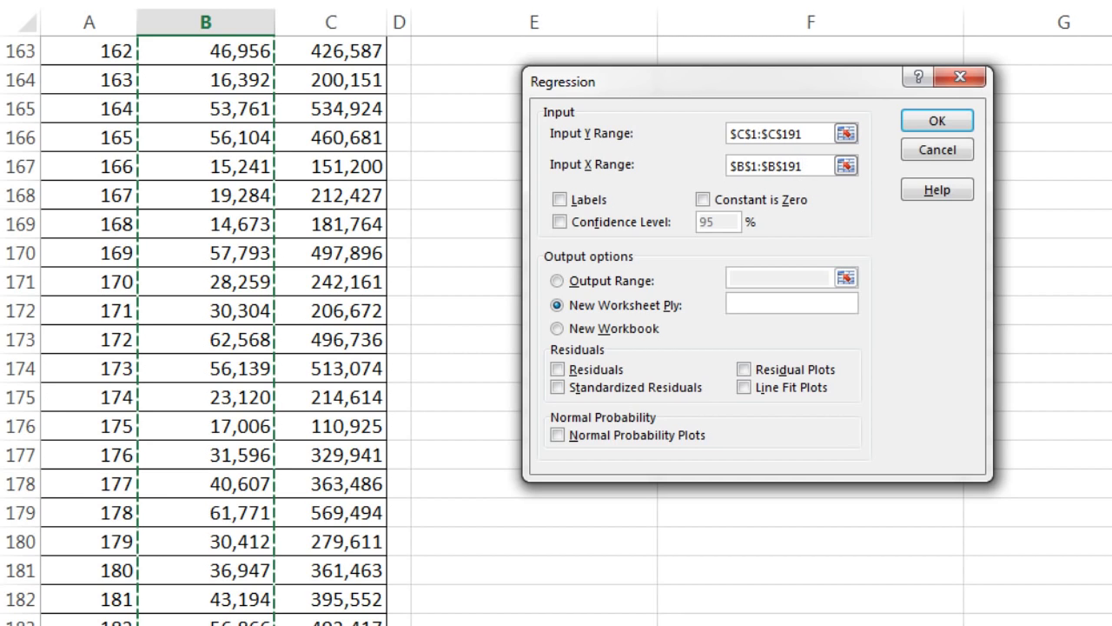
click(805, 165)
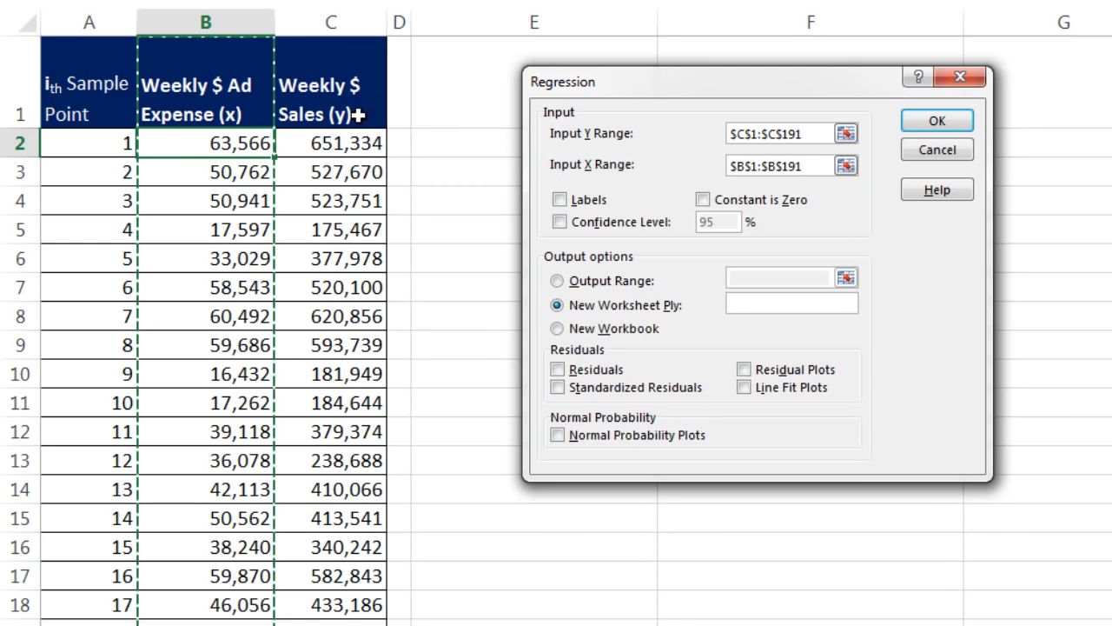
Check Labels, set the confidence level to 99, and tick Residuals and Residual Plots
click(558, 200)
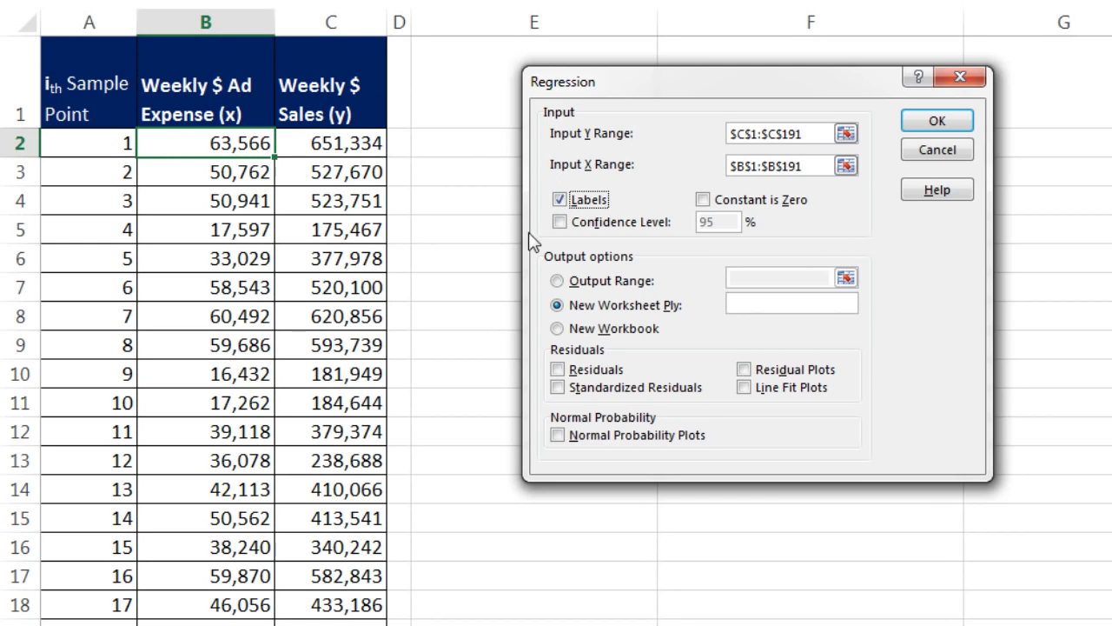
click(559, 221)
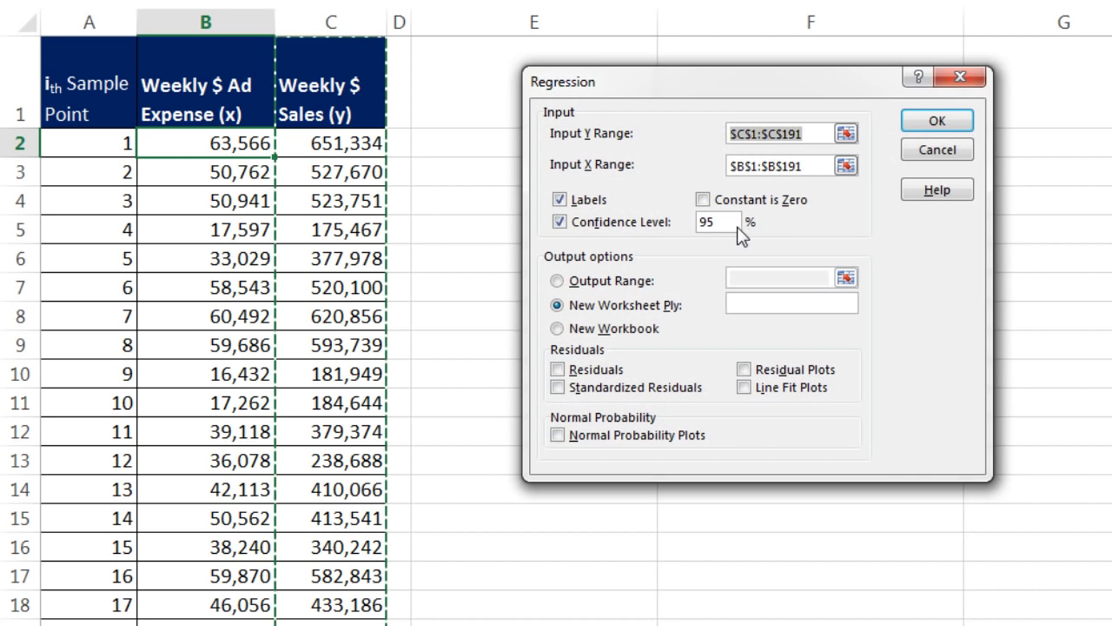
click(729, 223)
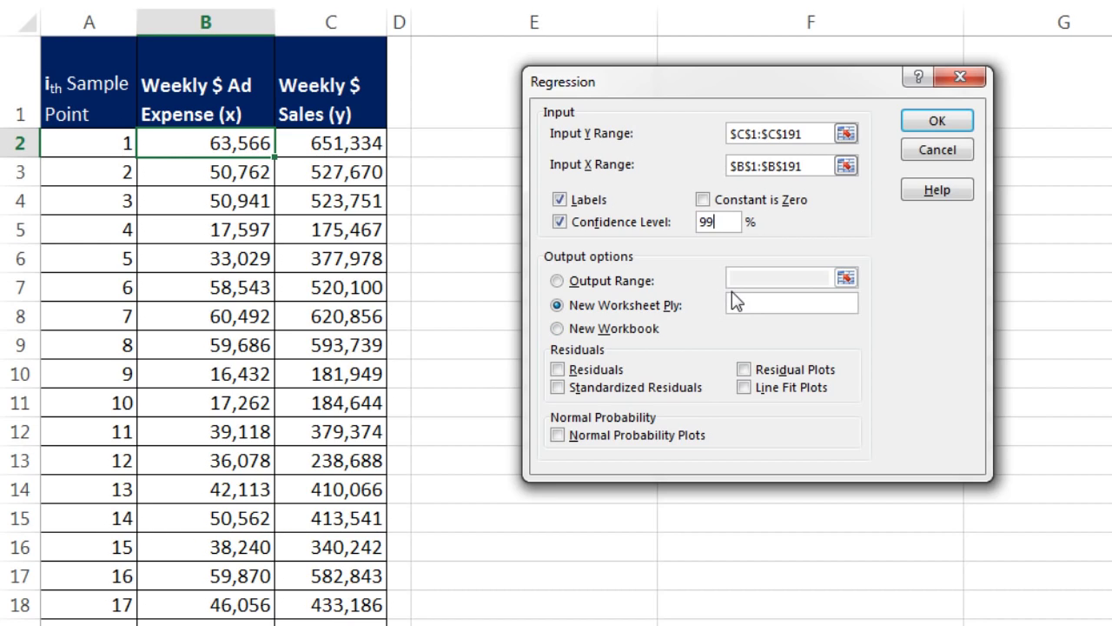
click(559, 372)
click(744, 370)
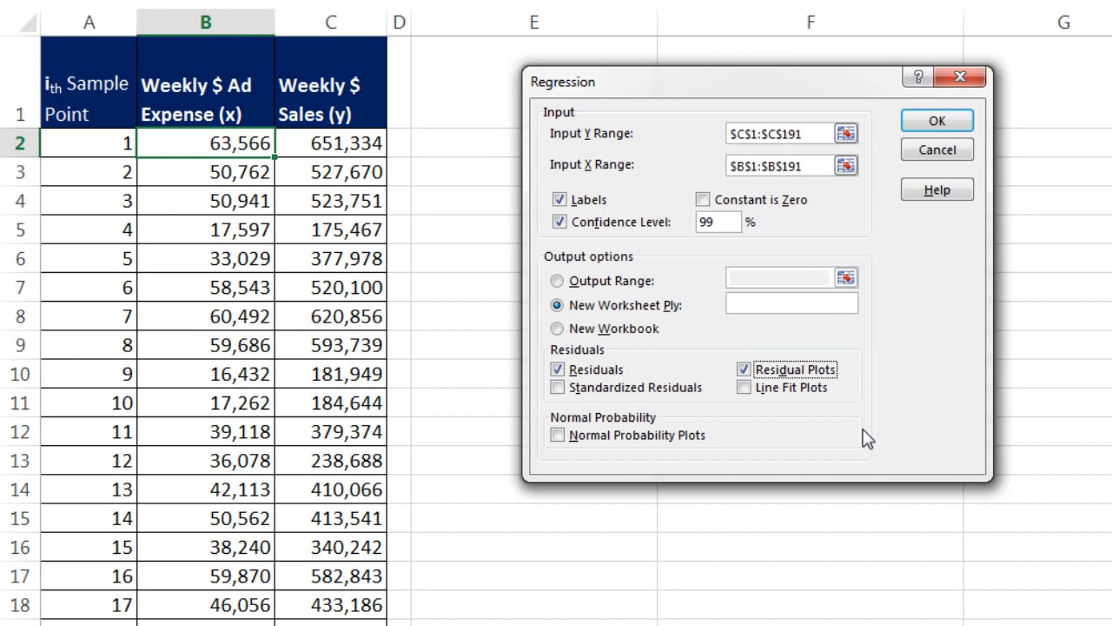
Set the Output Range to cell E1 on this sheet and run the regression
click(557, 283)
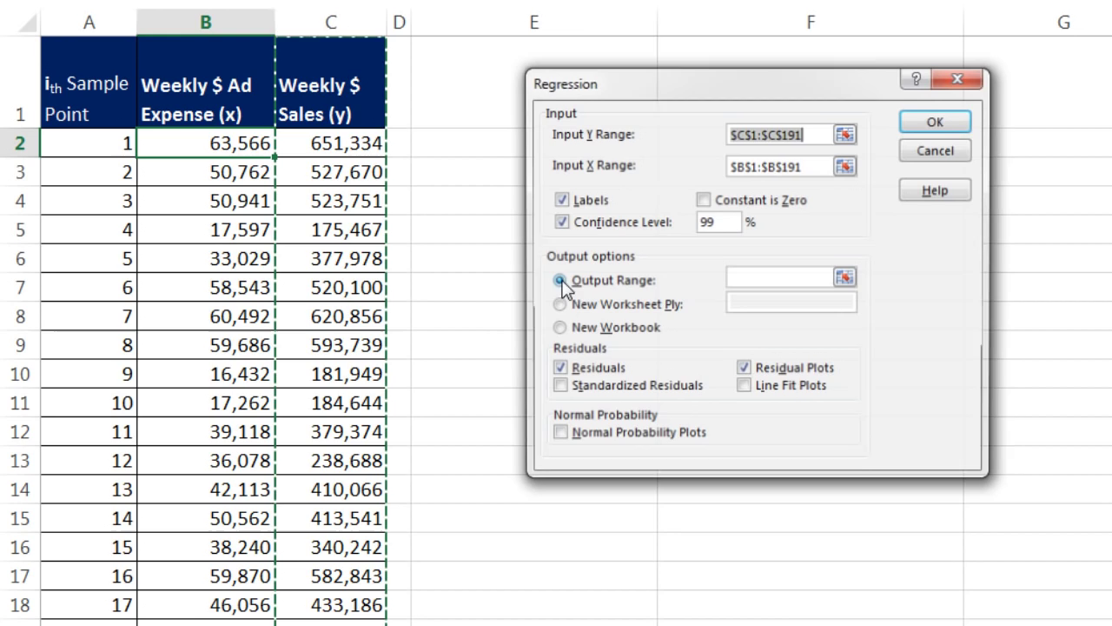
click(754, 278)
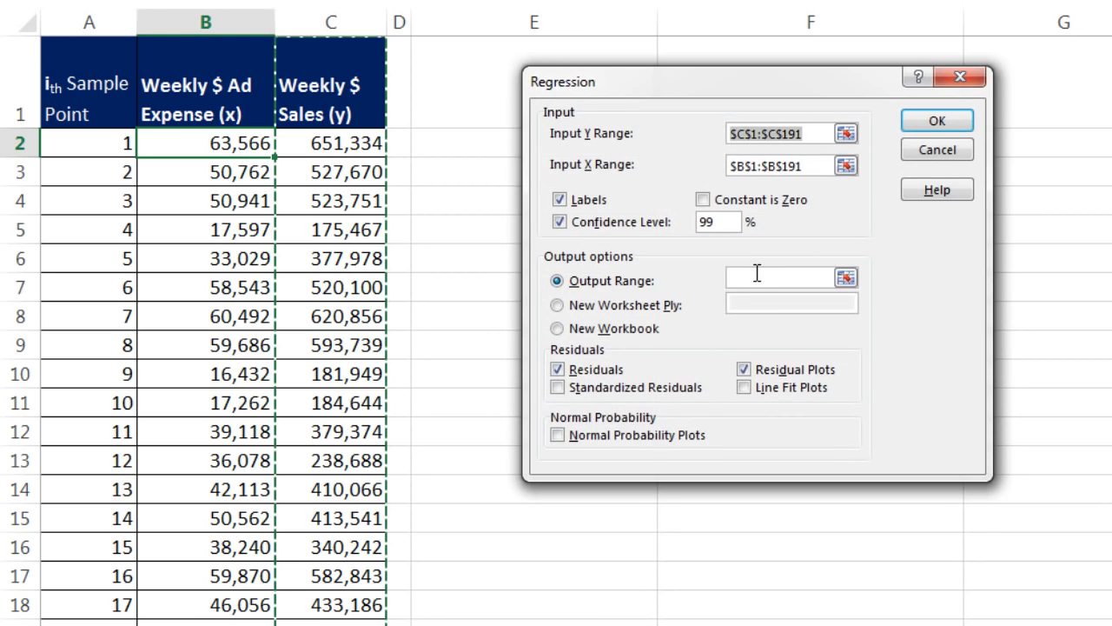
click(537, 50)
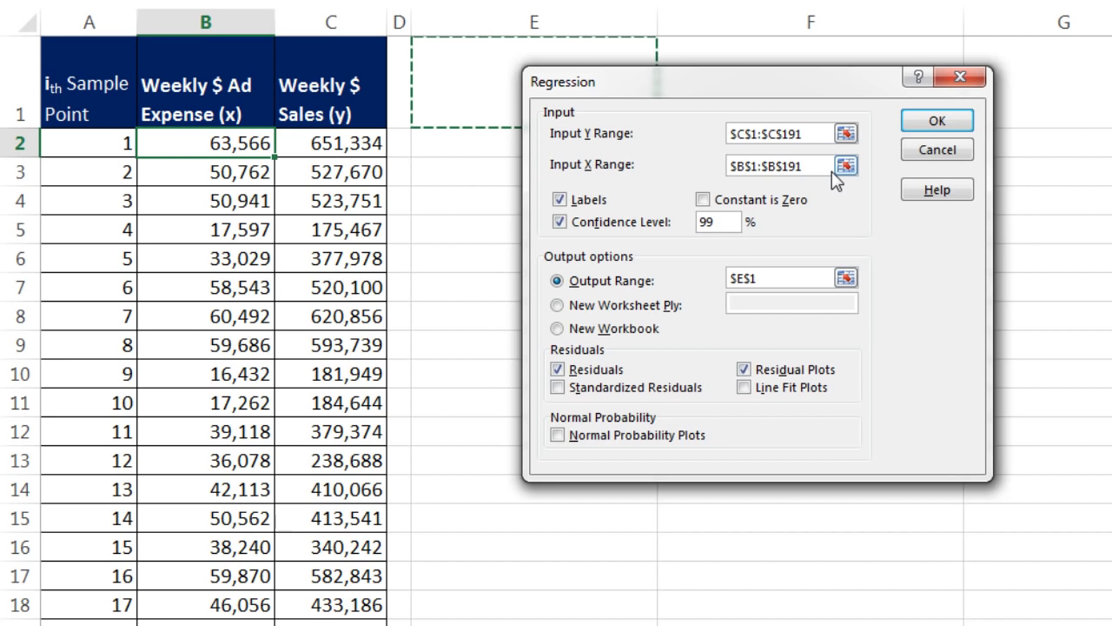
click(934, 125)
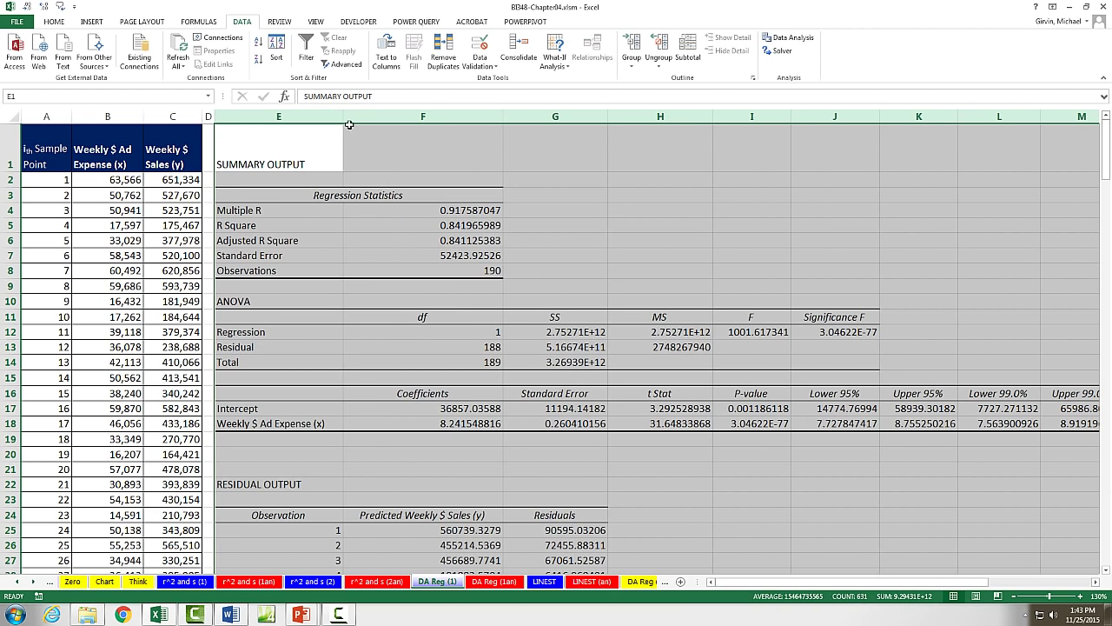
AutoFit output columns E through M and drag the residual plot down beside the residual output
drag(344, 118, 271, 130)
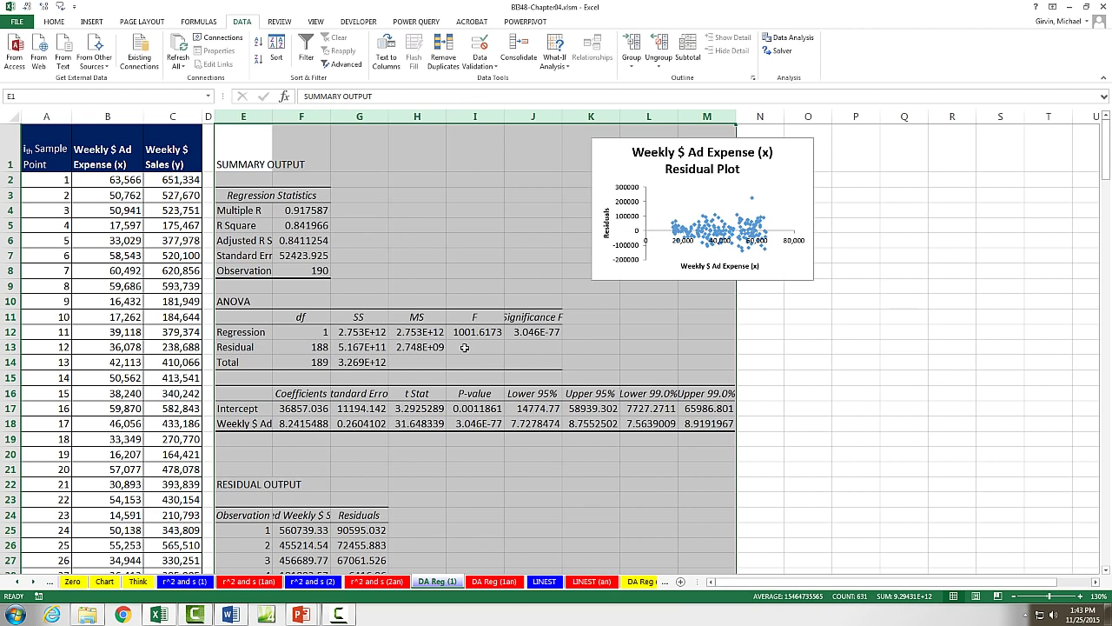
click(500, 441)
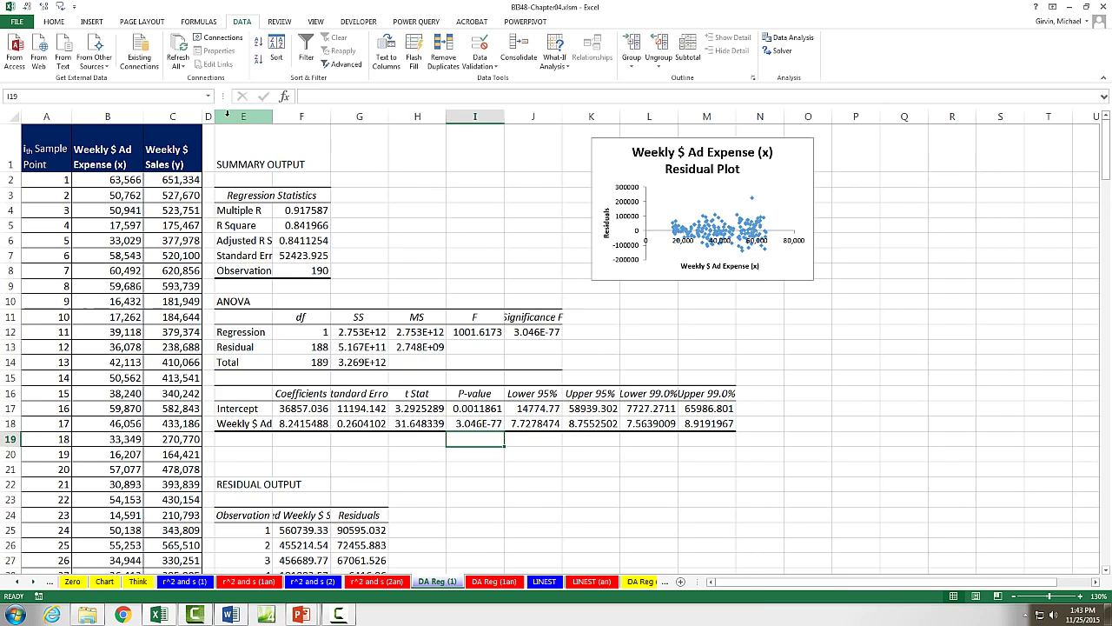
drag(227, 115, 705, 116)
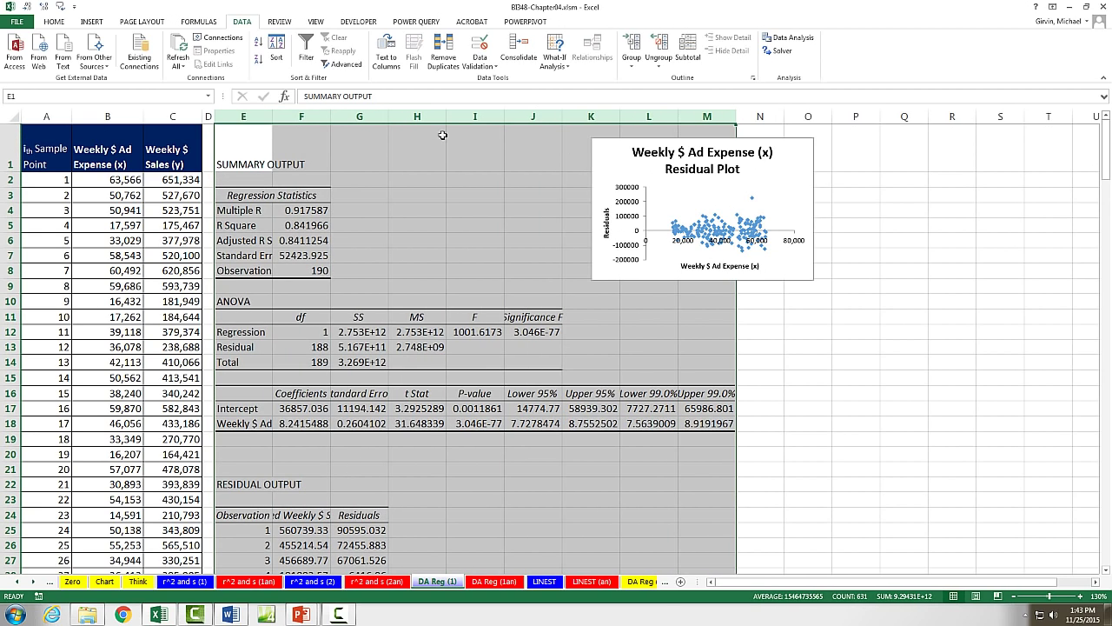
double_click(389, 118)
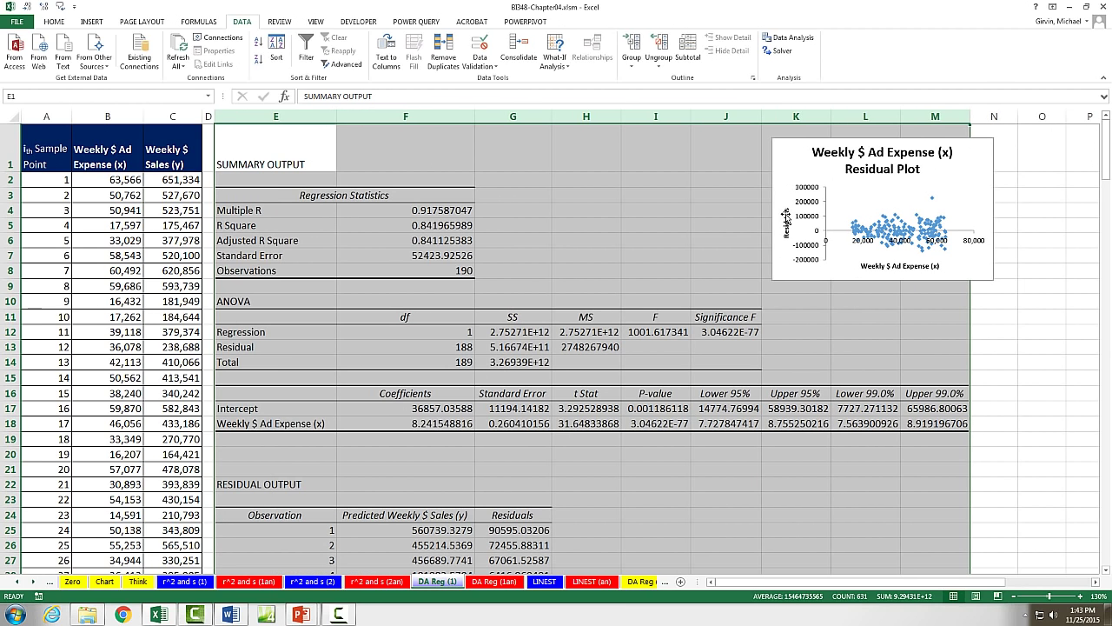
click(796, 136)
drag(796, 136, 632, 459)
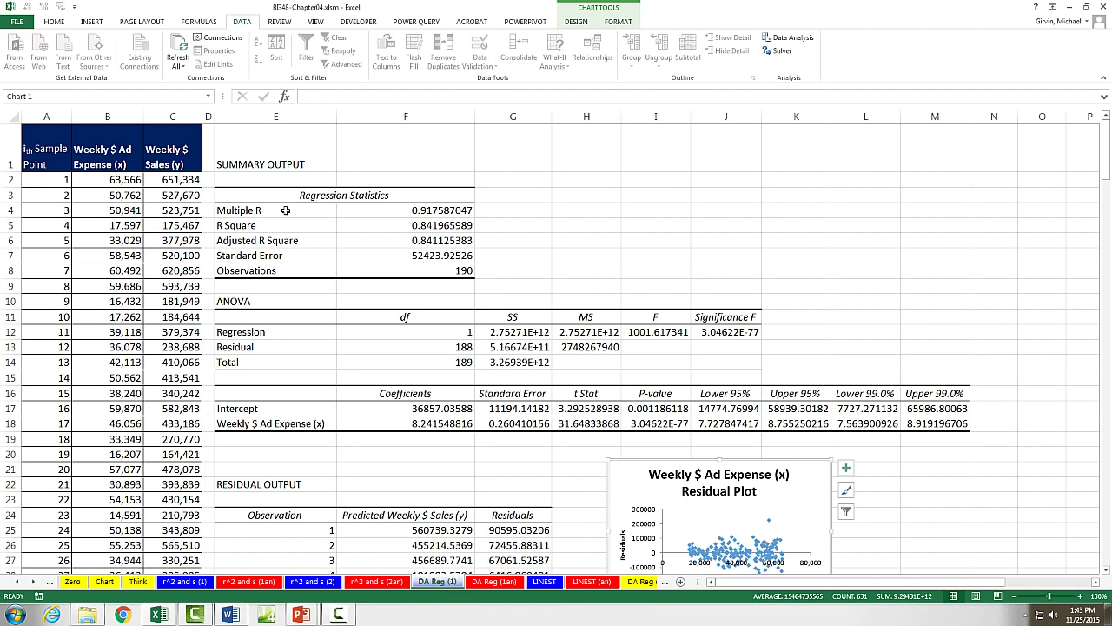
Fill E4:F5 and E7:F8 (Multiple R, R Square, Standard Error, Observations) yellow
drag(275, 212, 412, 240)
drag(275, 257, 401, 264)
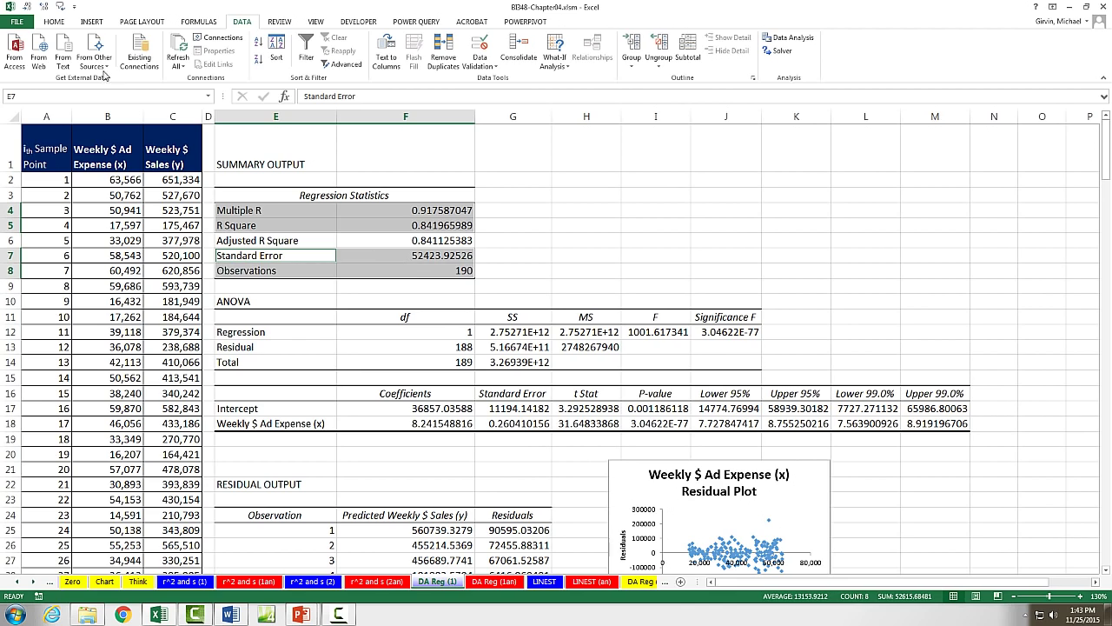
click(54, 21)
click(177, 59)
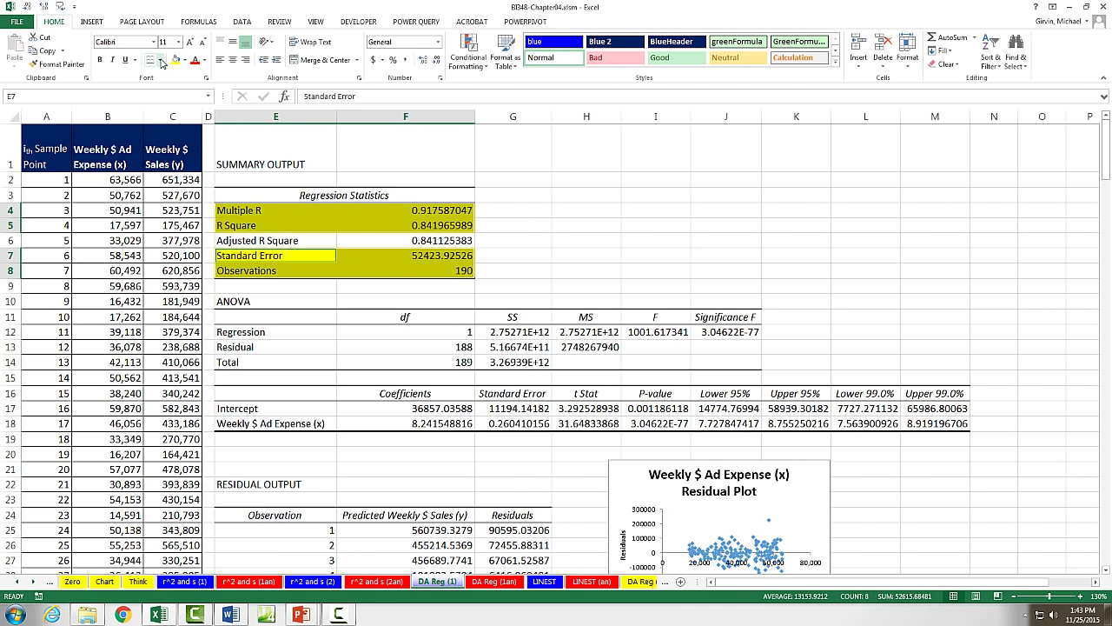
click(160, 59)
click(187, 159)
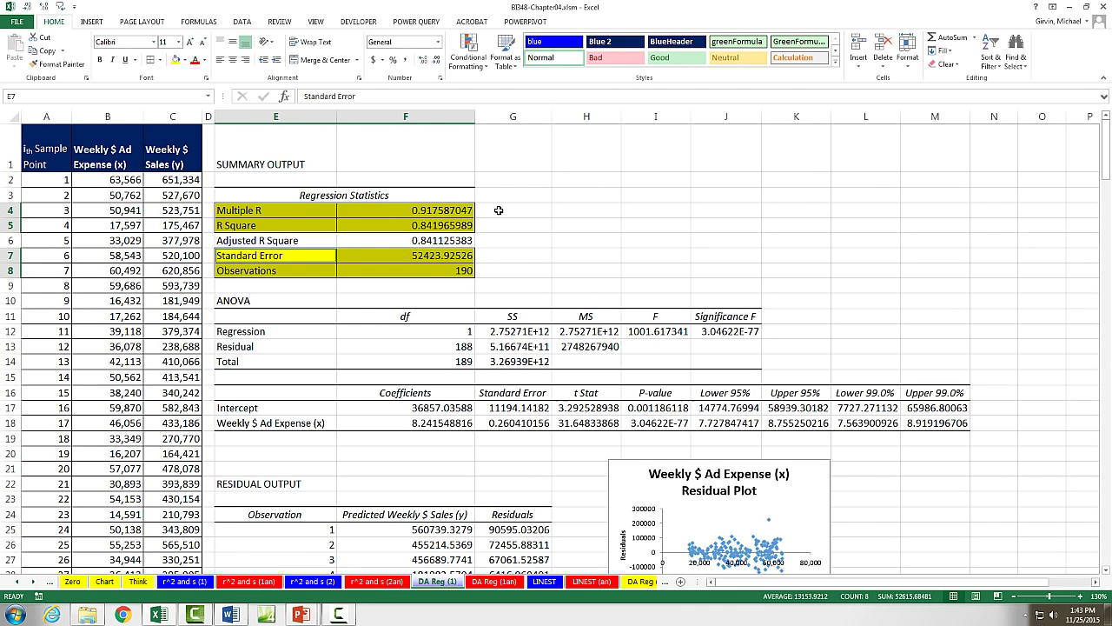
Enter 'Correlation' in H4, then check the Standard Error and Observations values
click(561, 213)
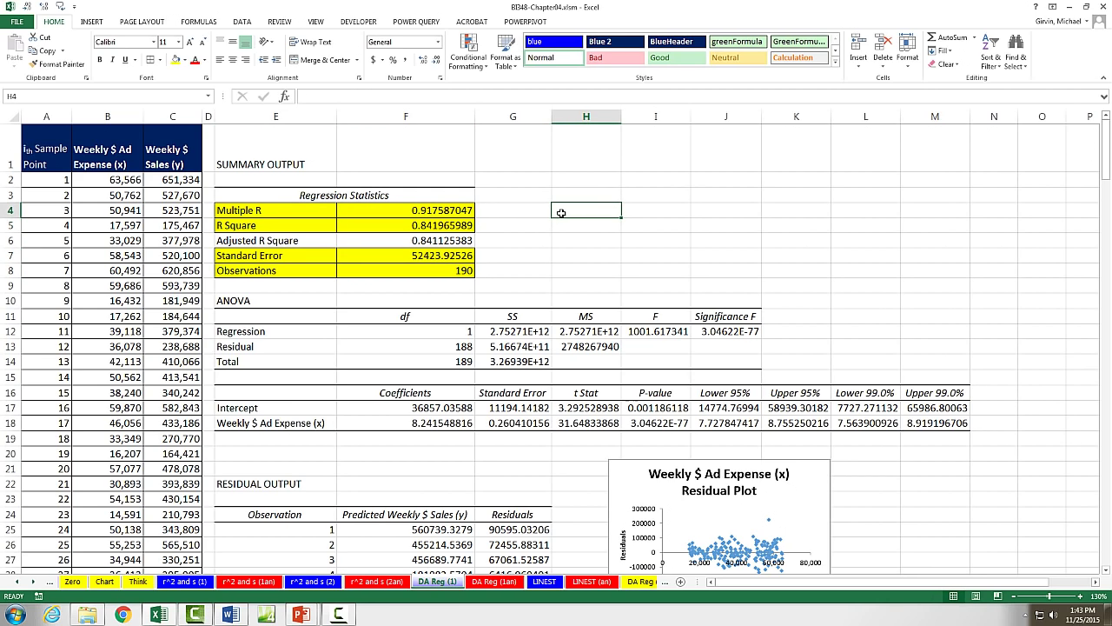
text(correlation)
key(Return)
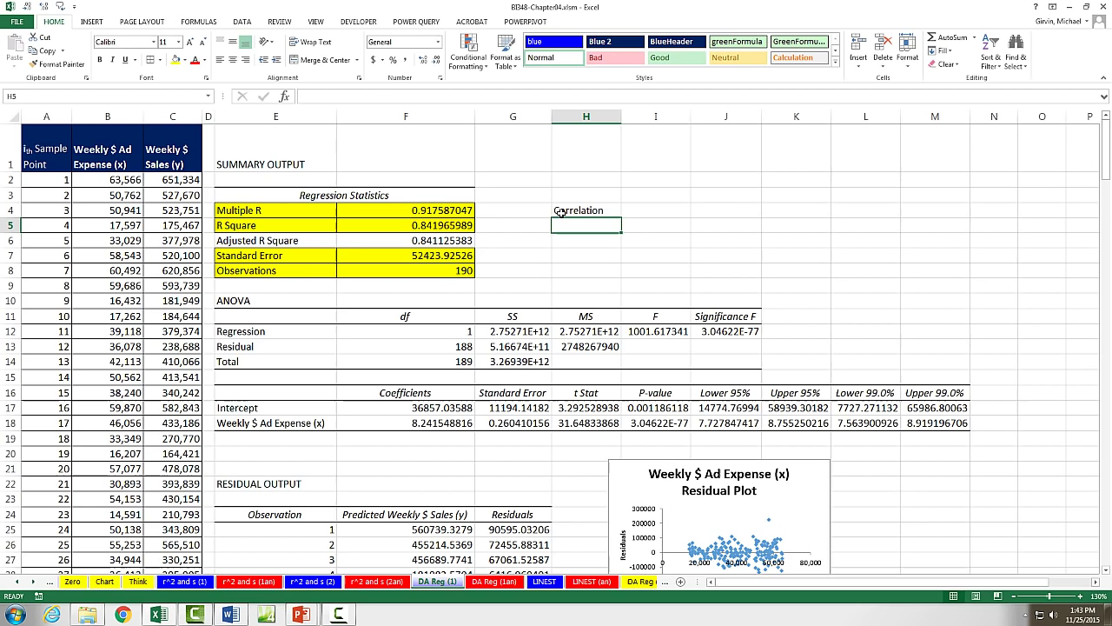
click(459, 257)
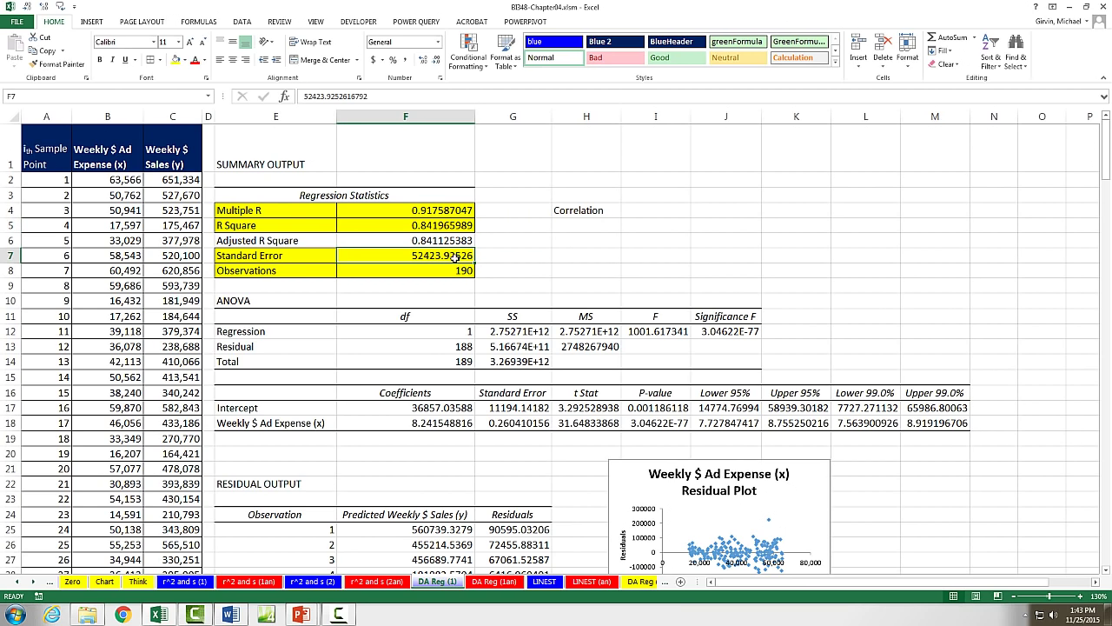
click(599, 257)
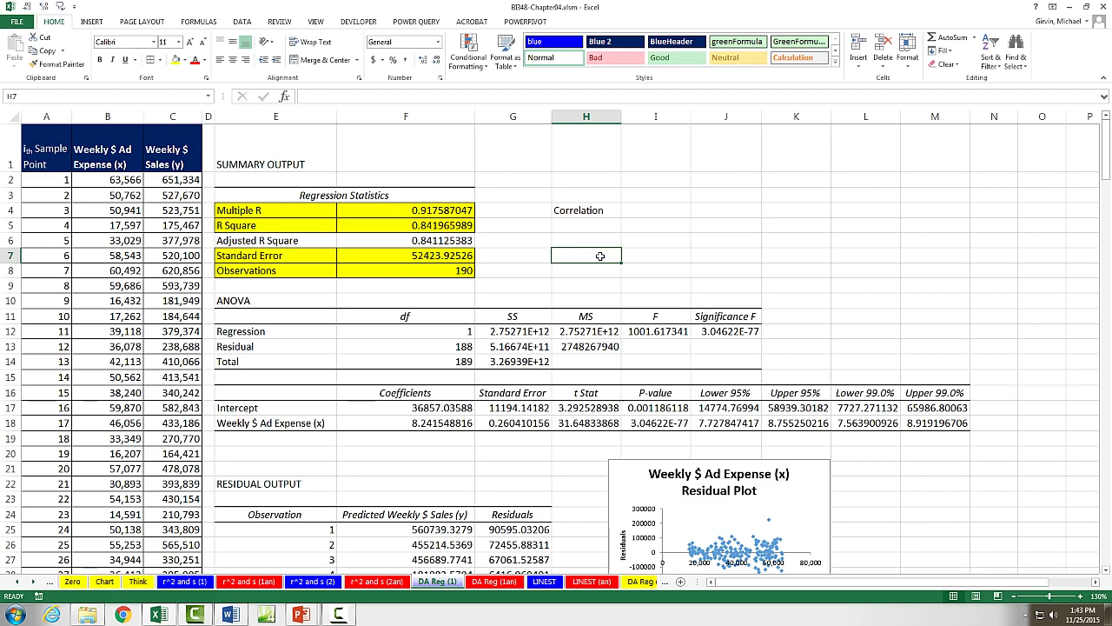
click(454, 271)
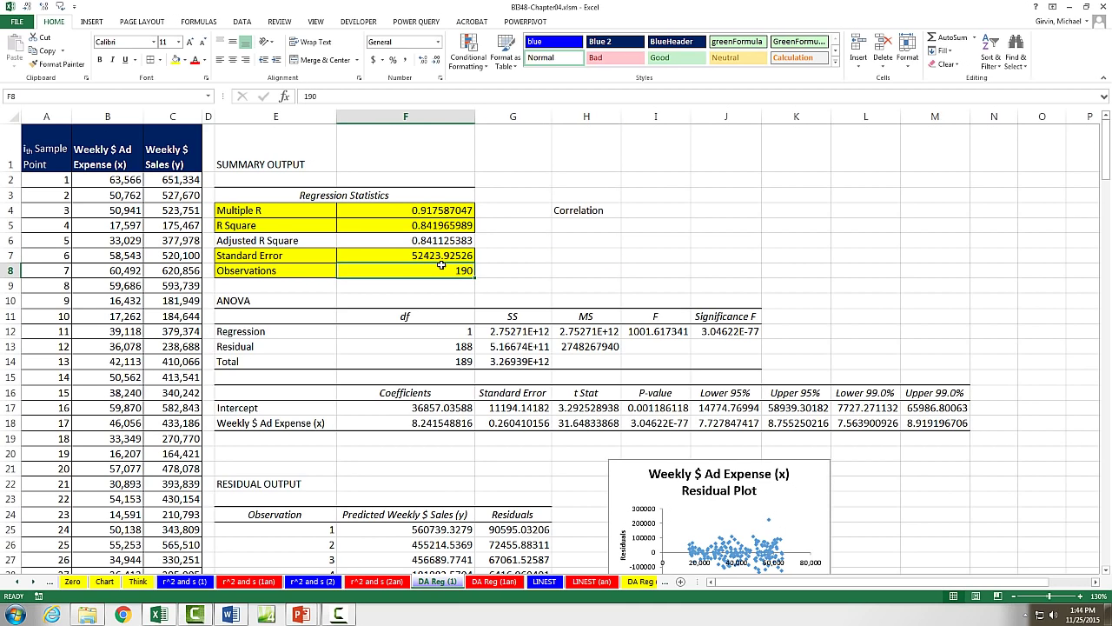
Widen columns G:H and format ANOVA cells G12:H14 as Number with 0 decimals and 1000 separators
drag(522, 116, 567, 116)
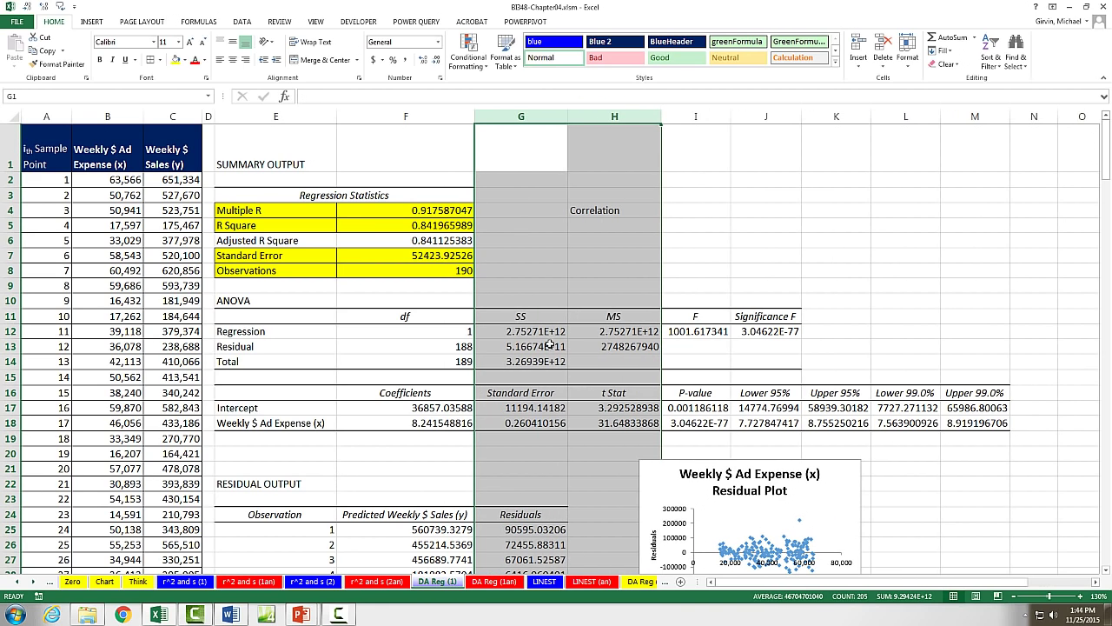
drag(491, 334, 631, 361)
key(ctrl+1)
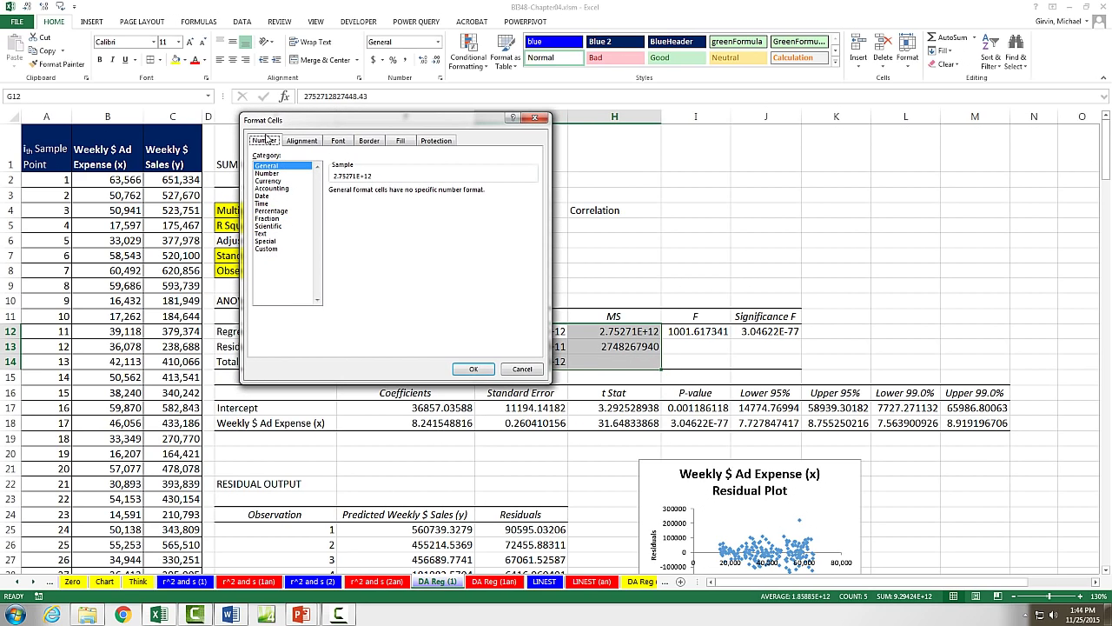
click(267, 173)
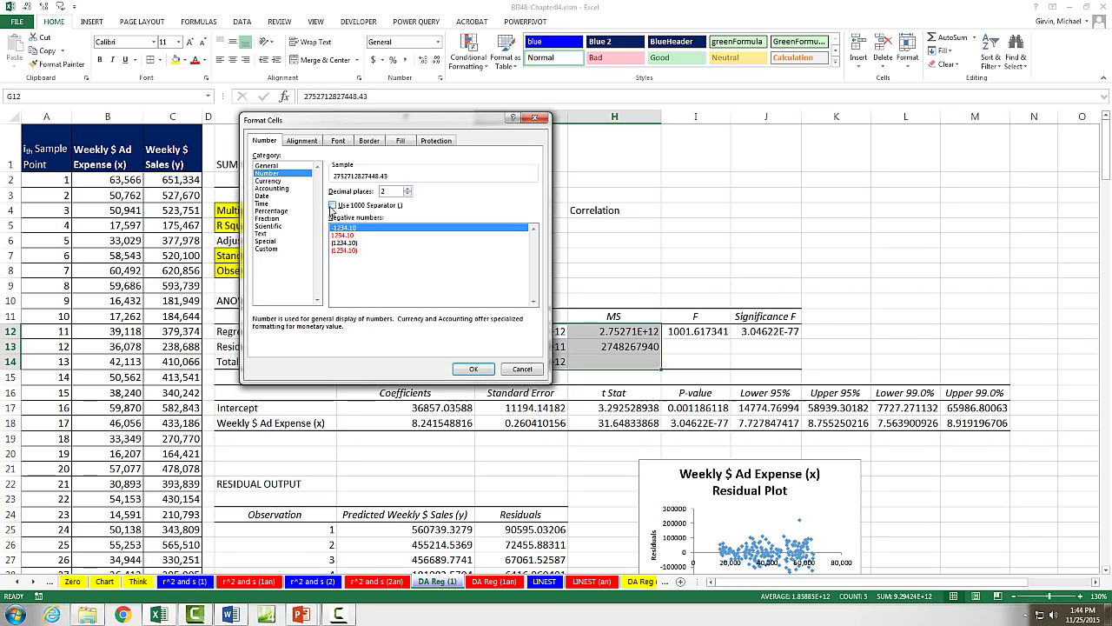
click(333, 205)
click(408, 193)
click(408, 193)
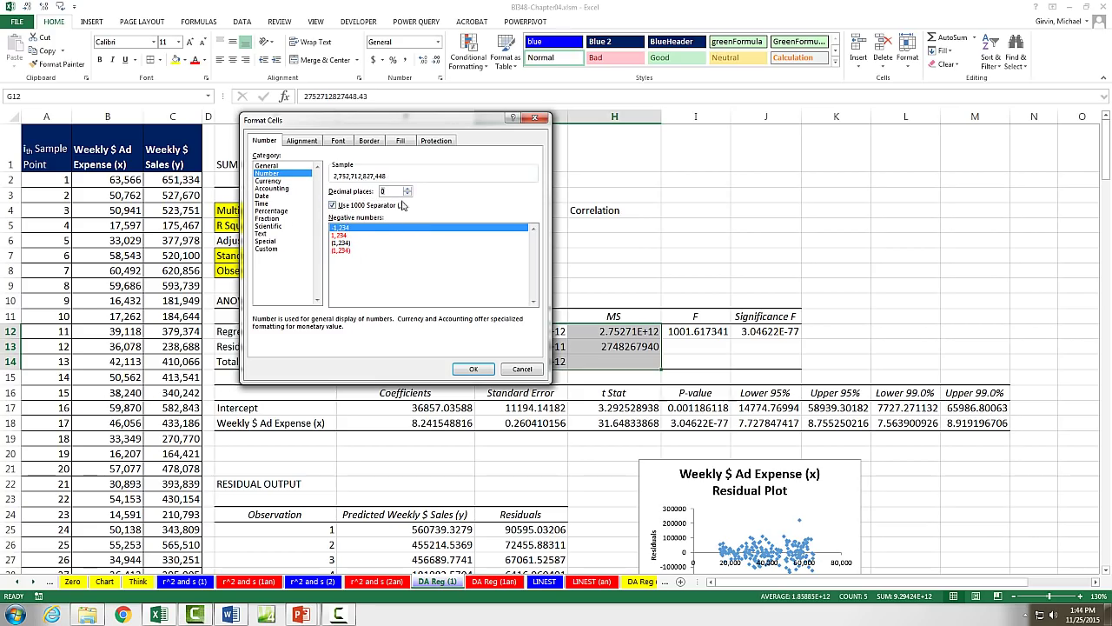
click(474, 369)
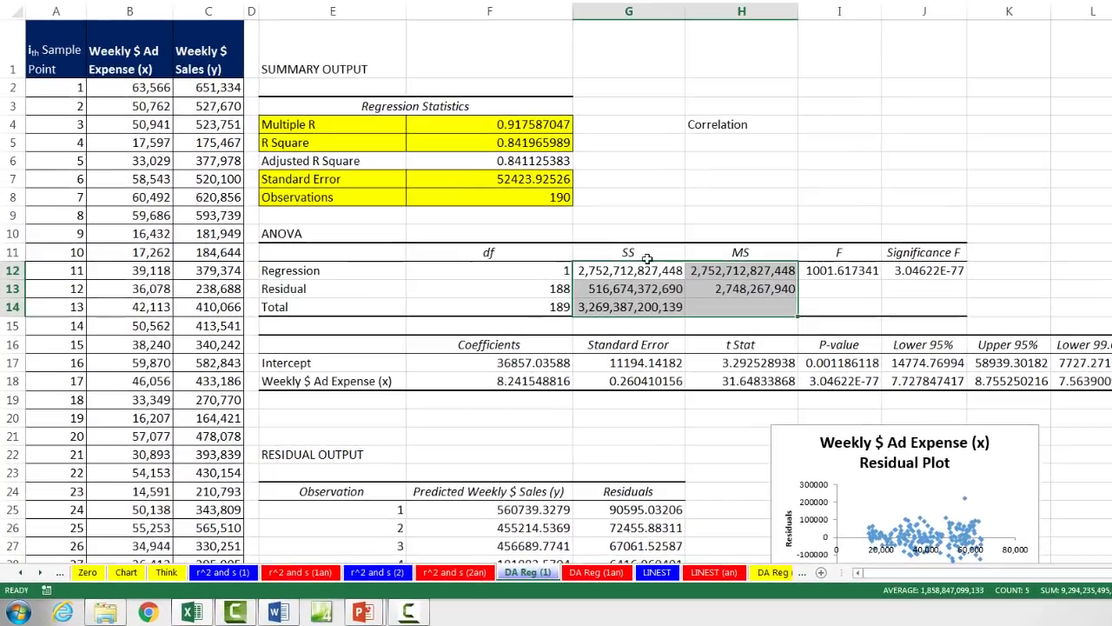
Try selections of the ANOVA Total and Residual rows and their SS values
click(648, 259)
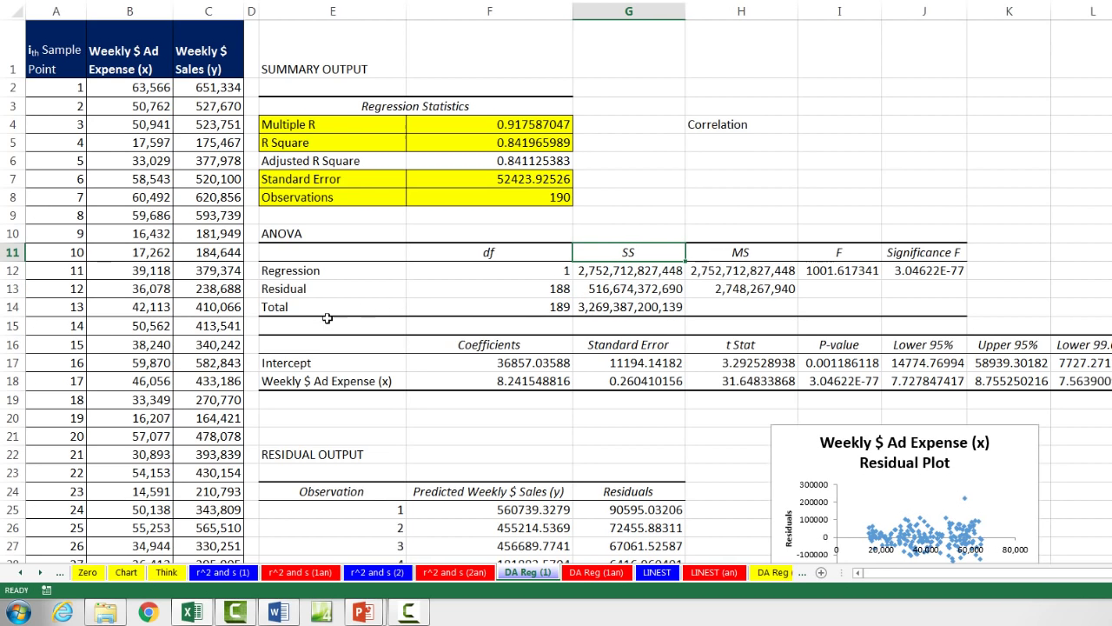
drag(285, 306, 595, 304)
drag(617, 252, 630, 306)
click(630, 310)
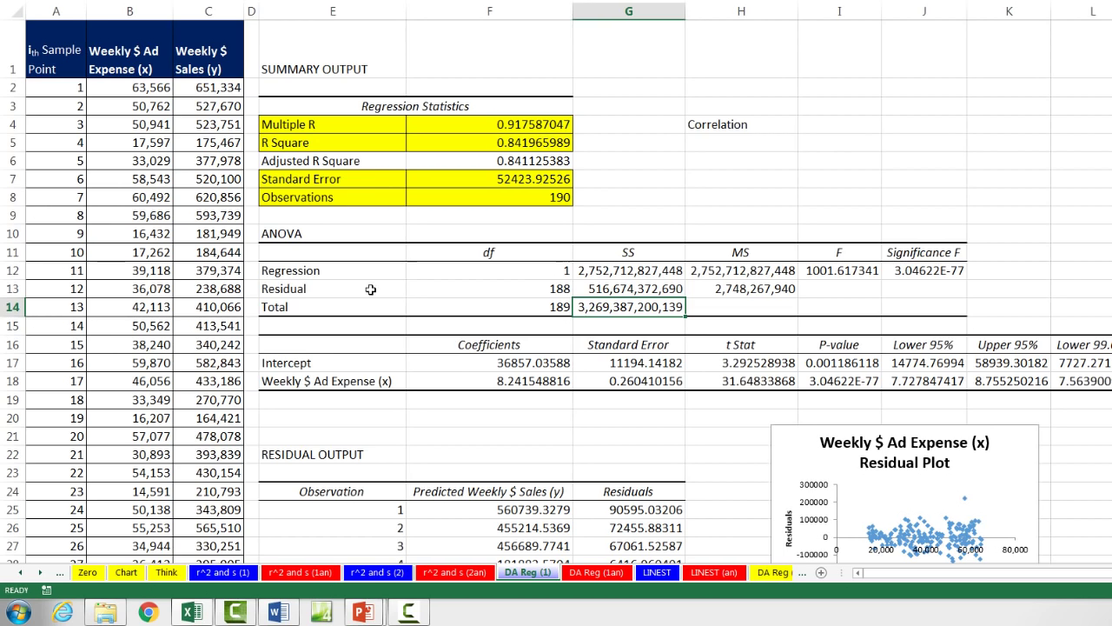
drag(345, 289, 608, 291)
shift+click(629, 252)
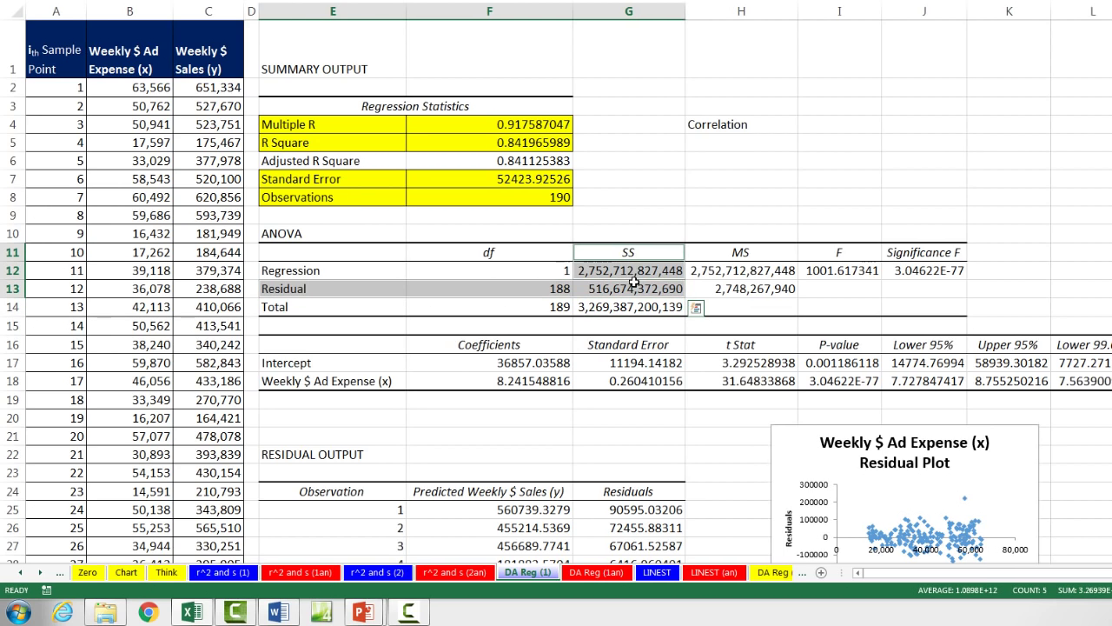
click(637, 293)
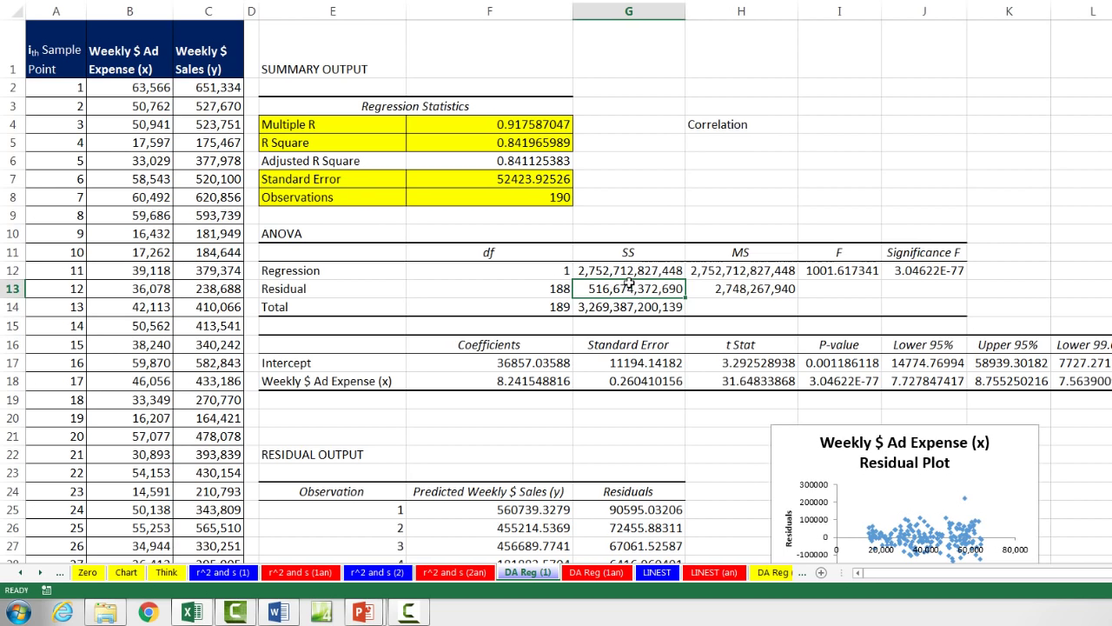
Select ANOVA rows Regression through Total (E12:H14) and fill them yellow with F4
drag(359, 270, 623, 271)
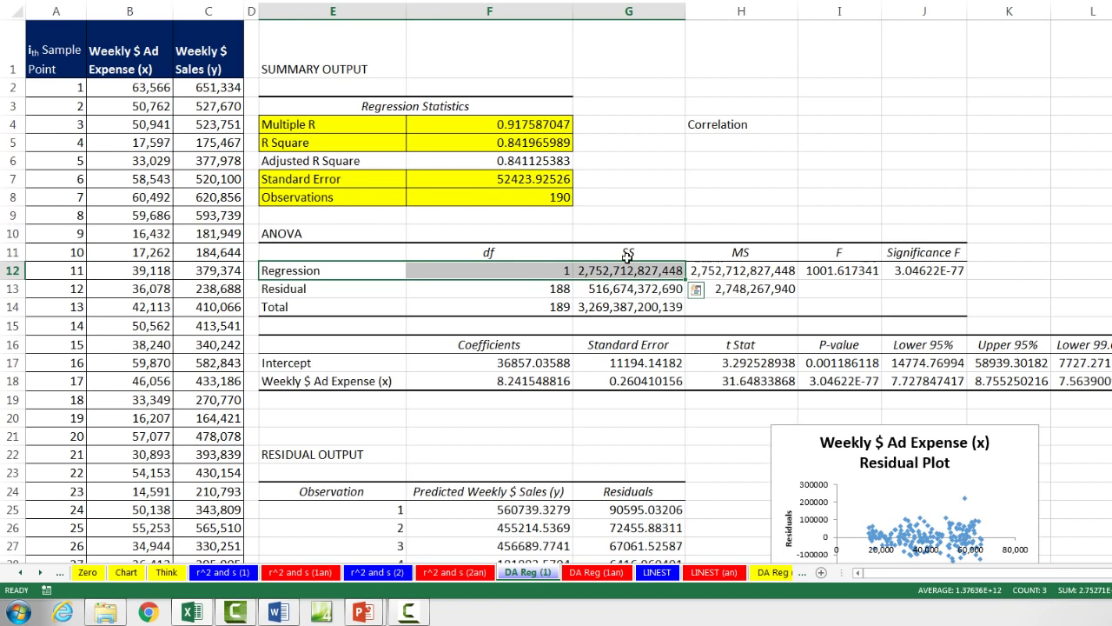
ctrl+click(628, 252)
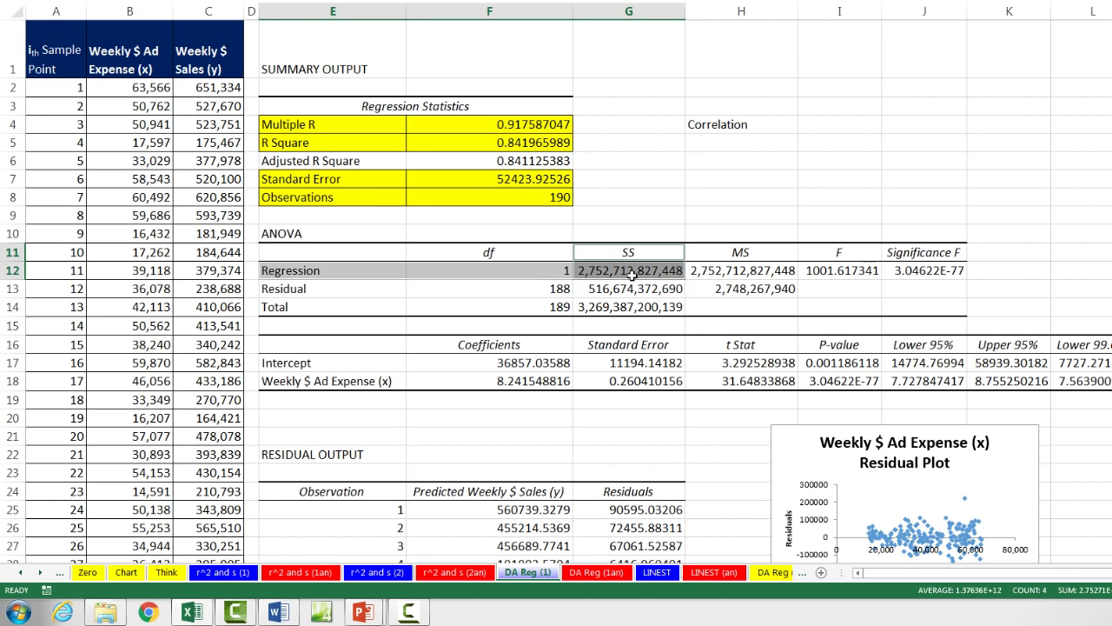
click(628, 271)
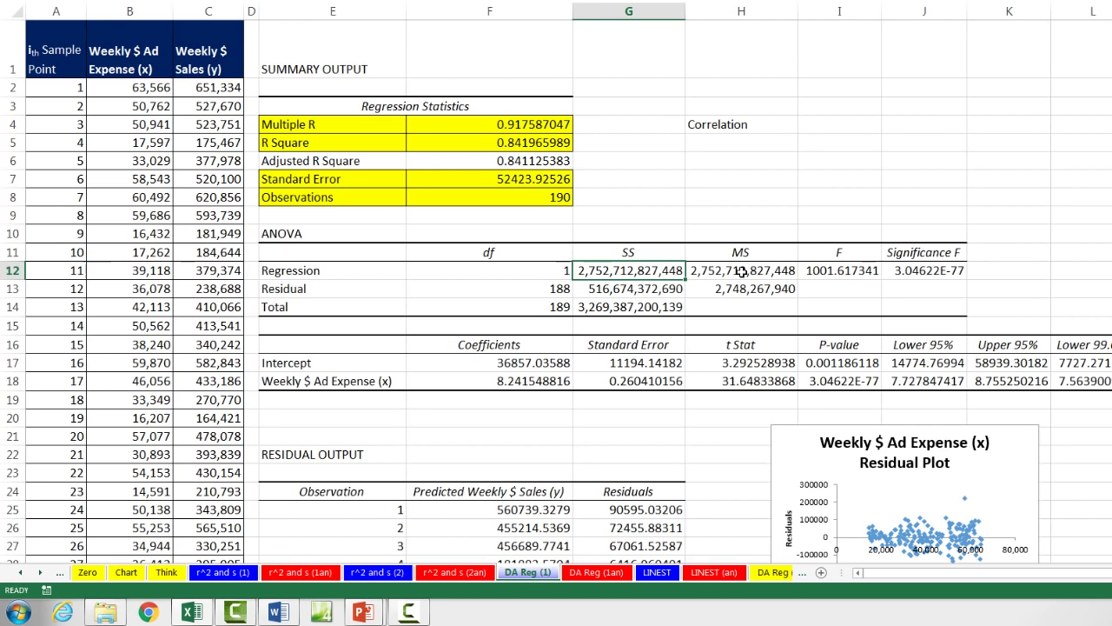
drag(739, 273, 748, 292)
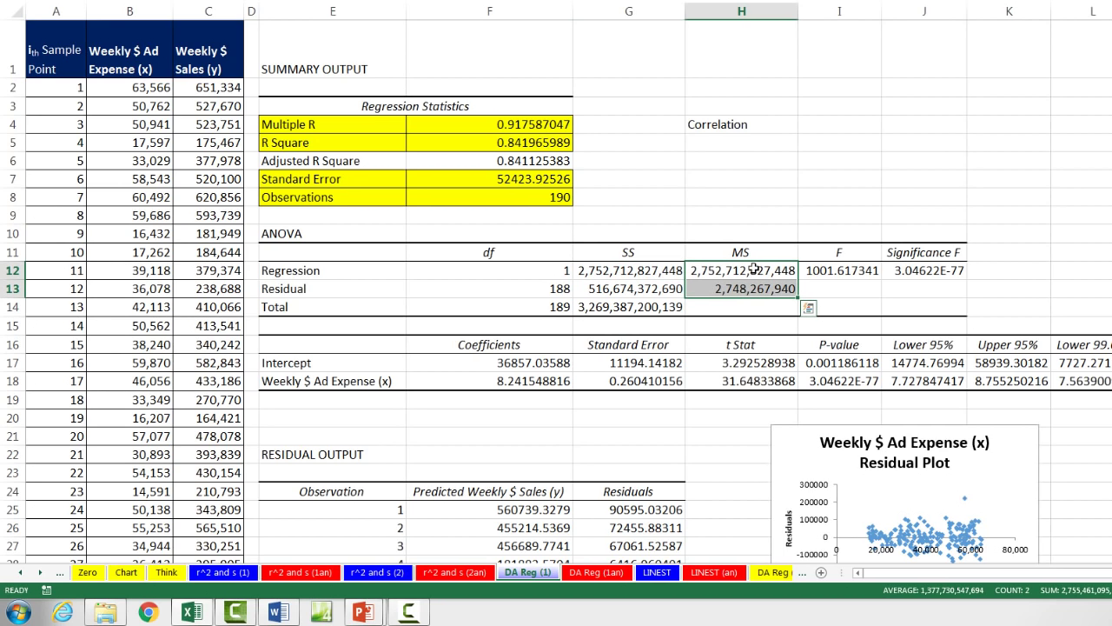
click(753, 270)
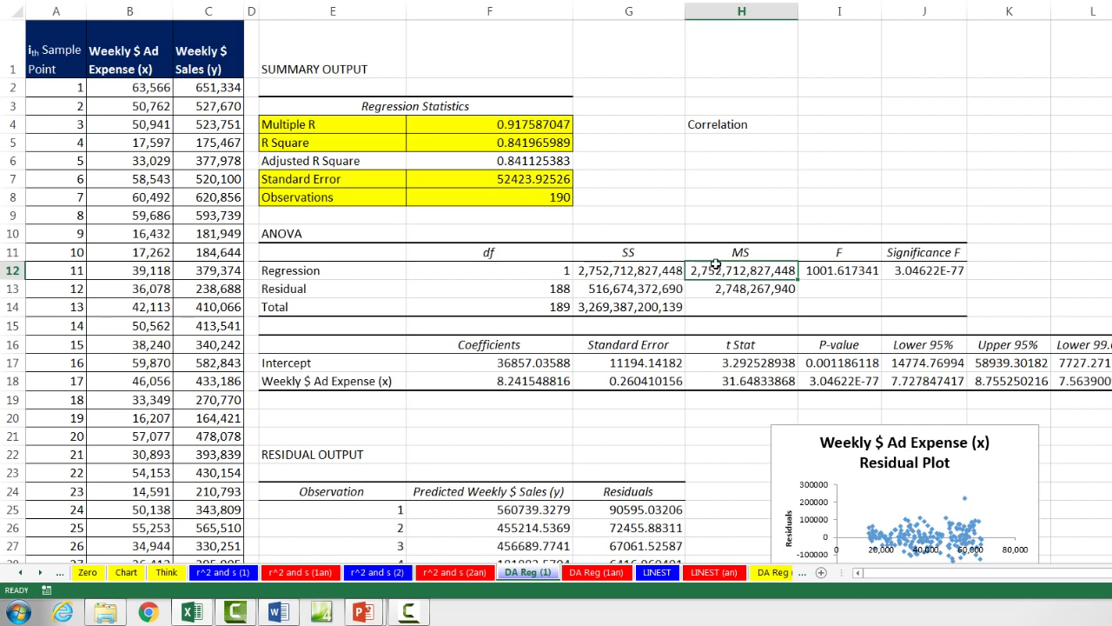
click(748, 290)
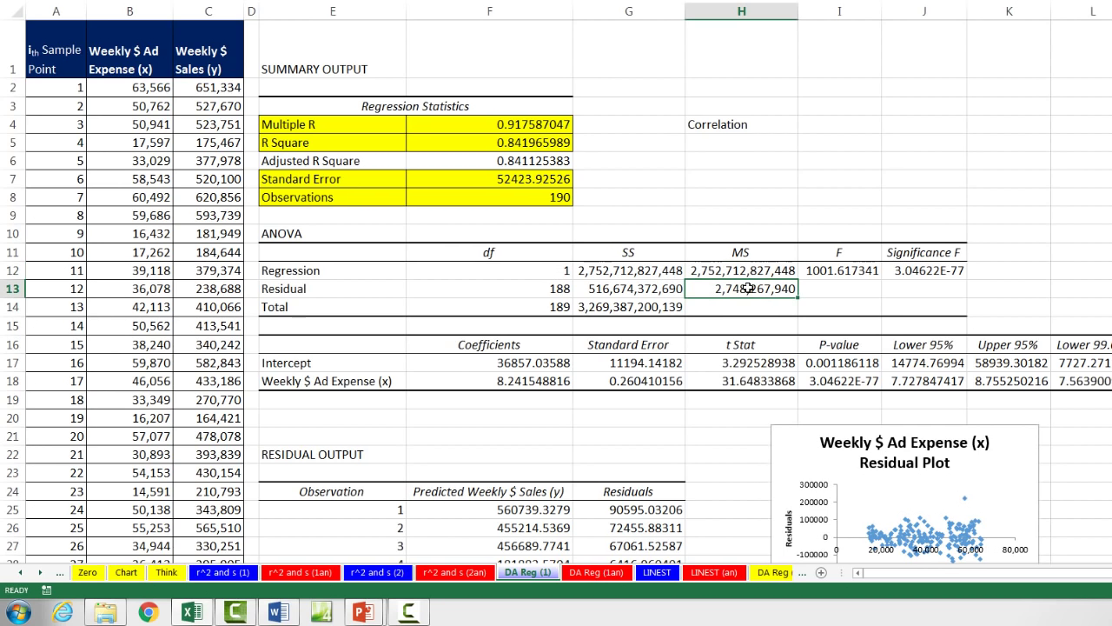
drag(295, 275, 765, 310)
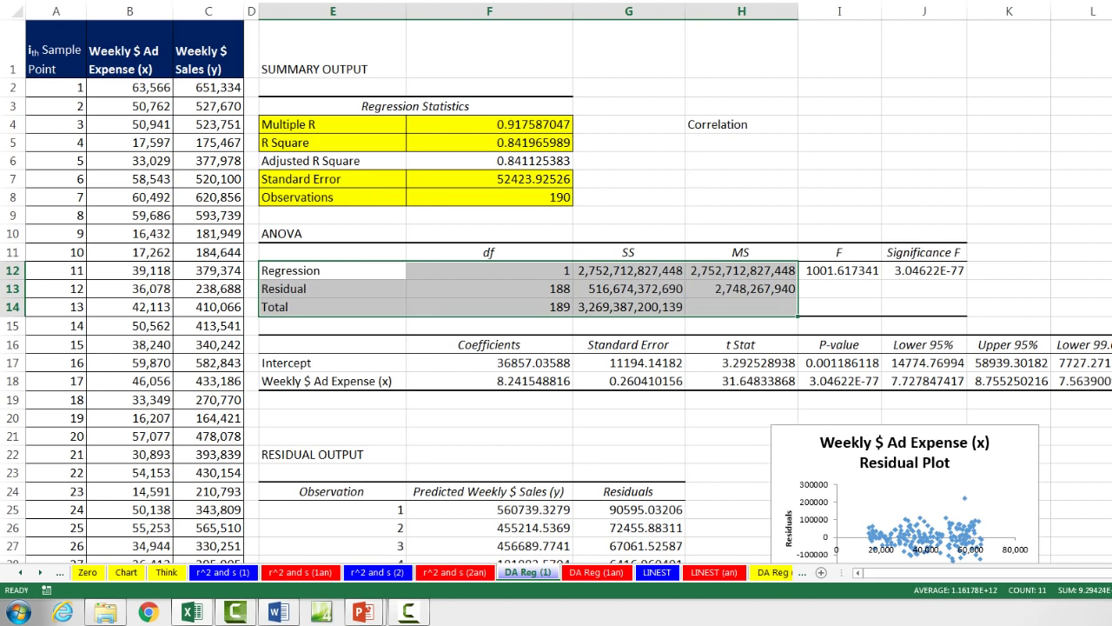
key(F4)
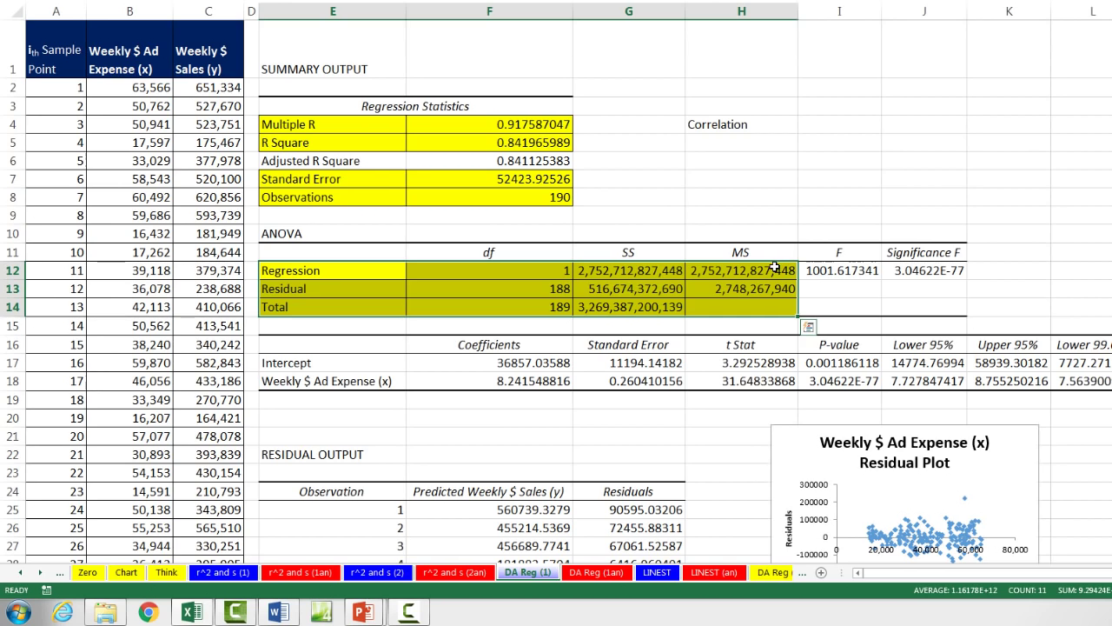
click(775, 269)
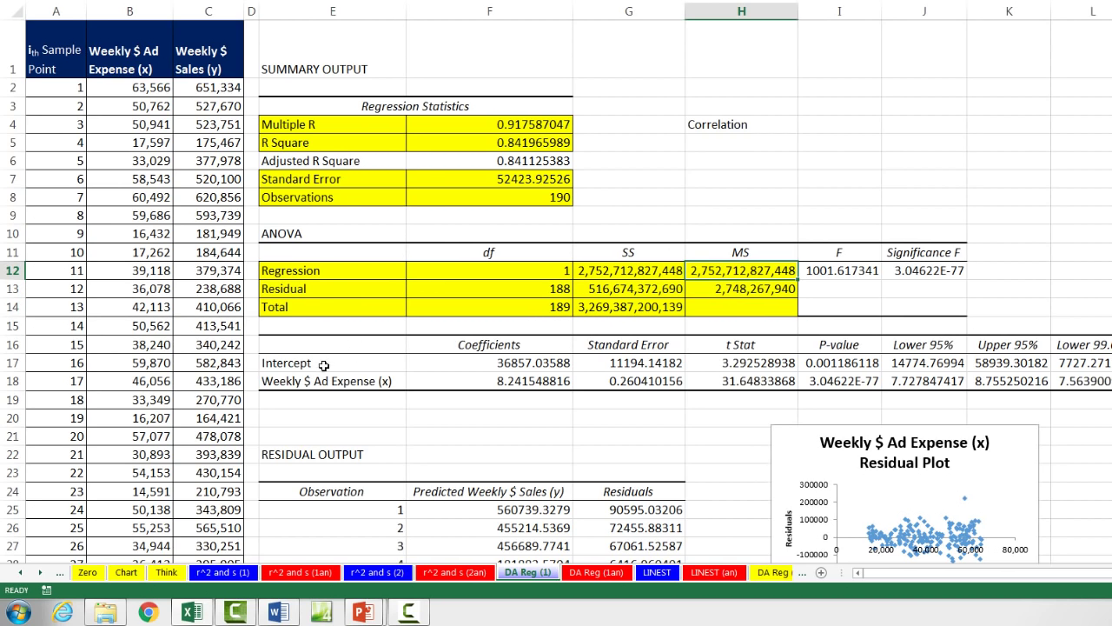
Fill the Intercept and Weekly $ Ad Expense coefficients E17:F18 yellow with F4
drag(308, 362, 513, 380)
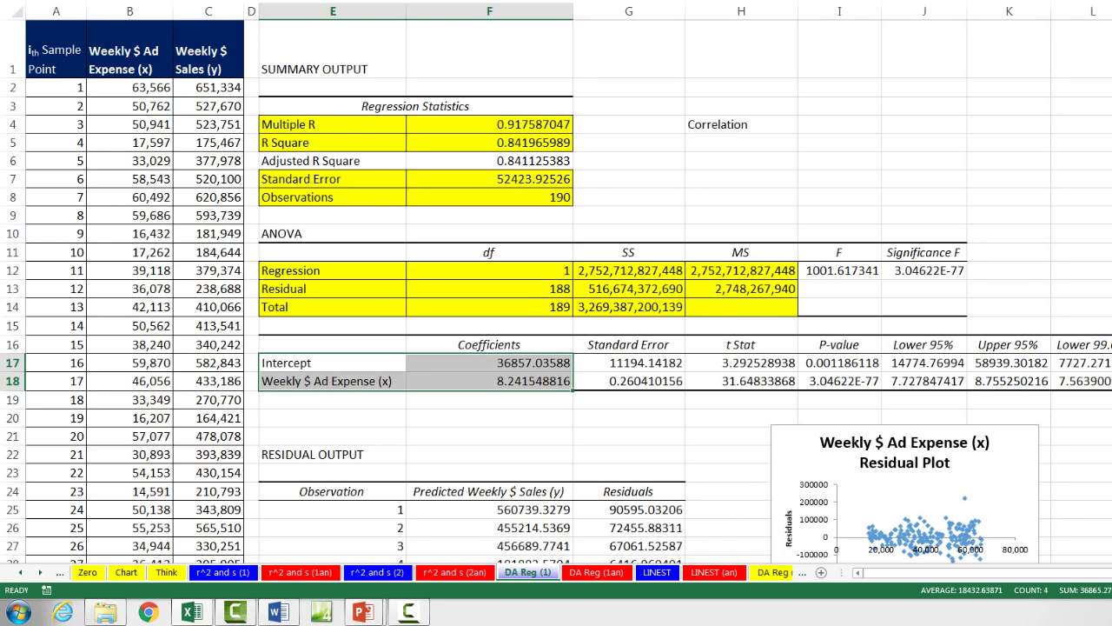
key(F4)
click(494, 365)
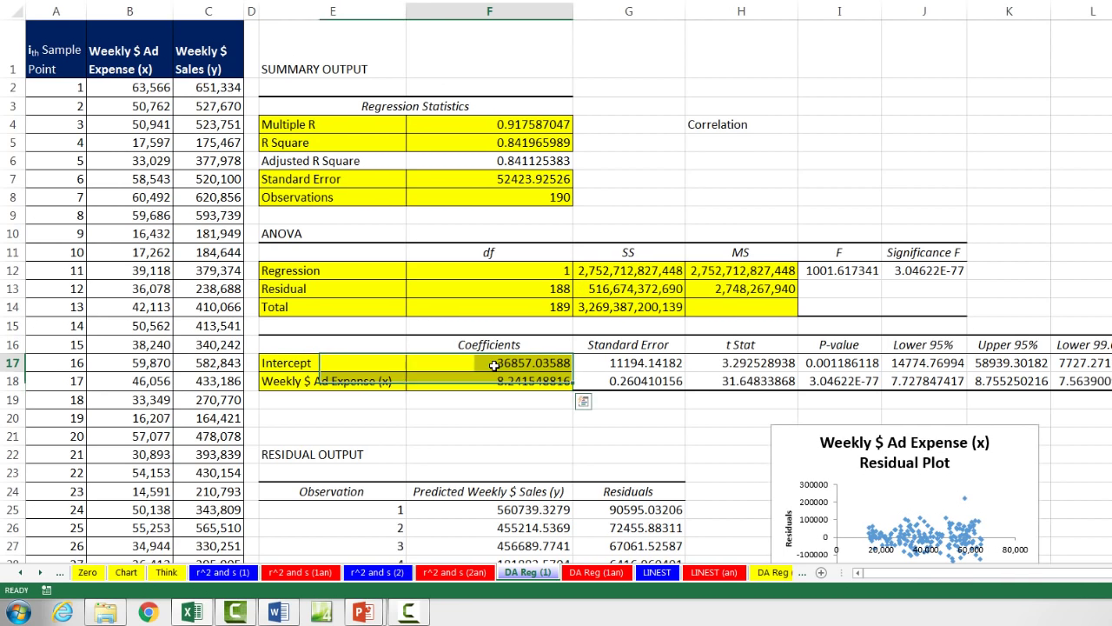
click(497, 383)
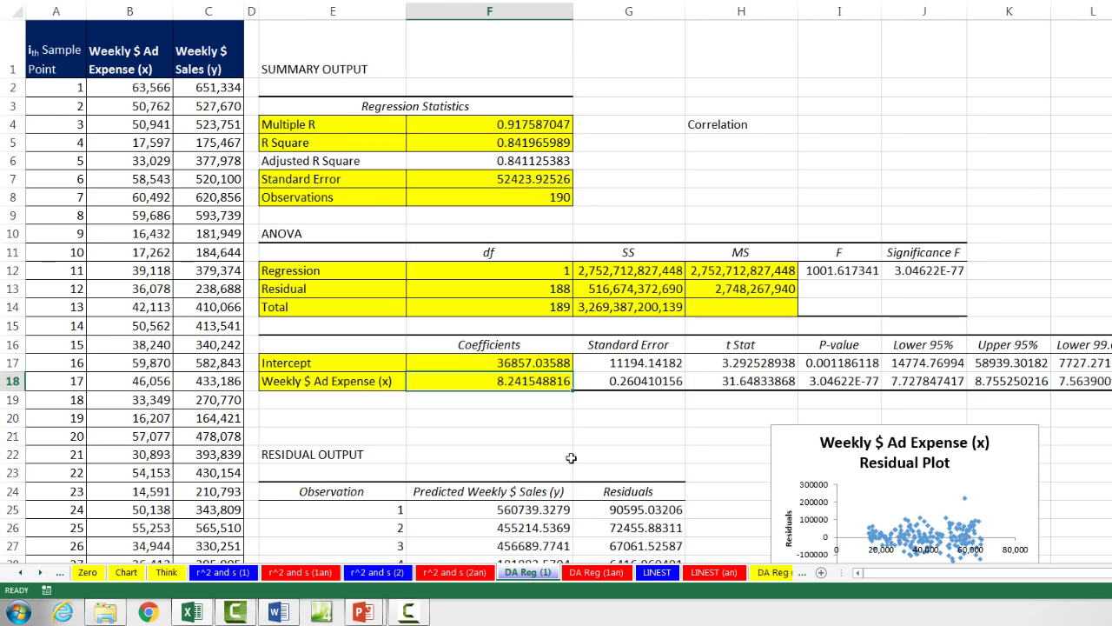
Fill all 190 predicted sales values and residuals yellow
scroll(545, 410, down, 4)
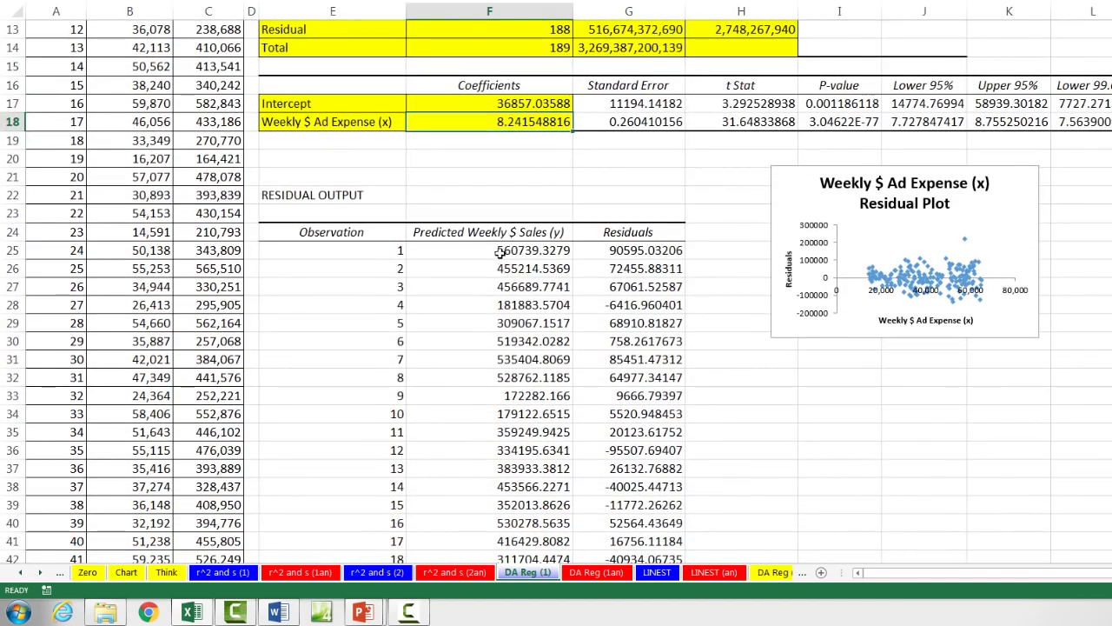
drag(500, 252, 500, 426)
key(ctrl+shift+Down)
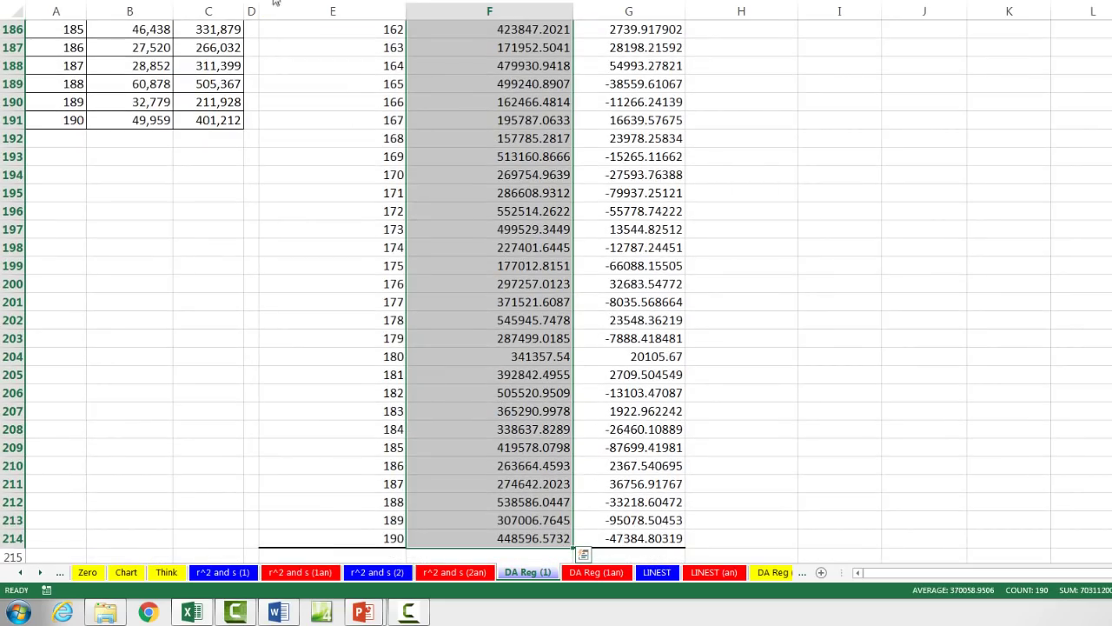
key(ctrl+BackSpace)
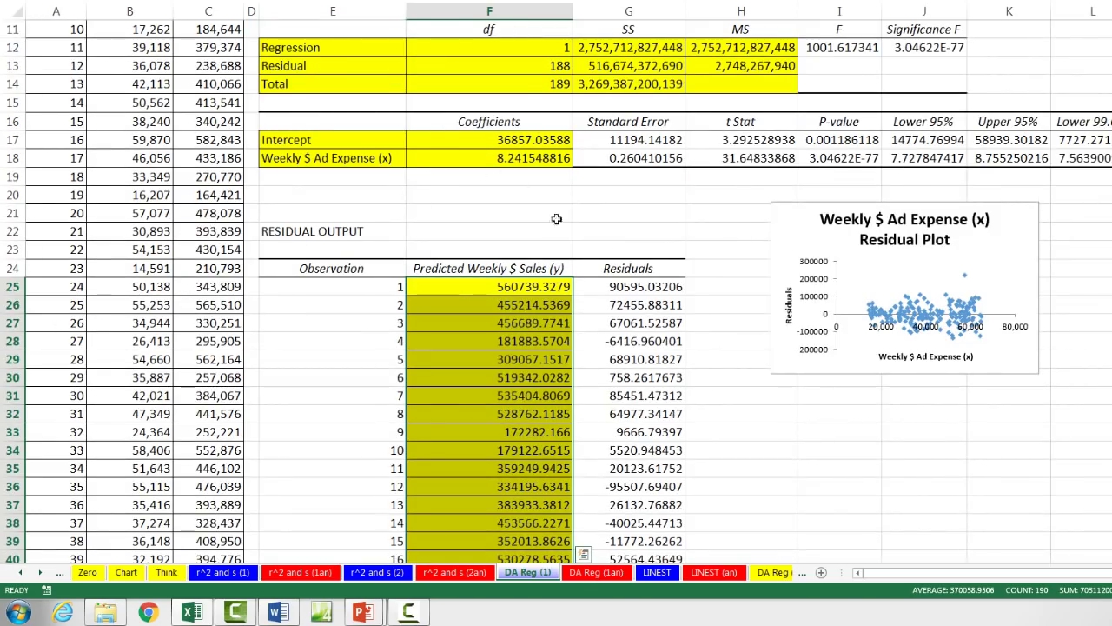
click(641, 288)
key(ctrl+shift+Down)
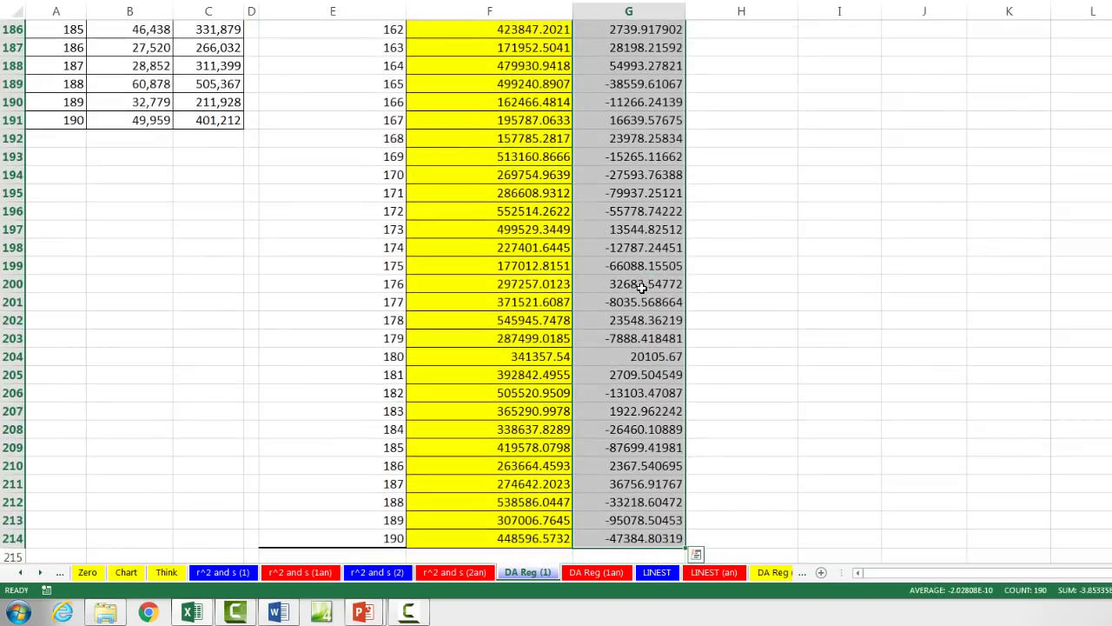
key(ctrl+BackSpace)
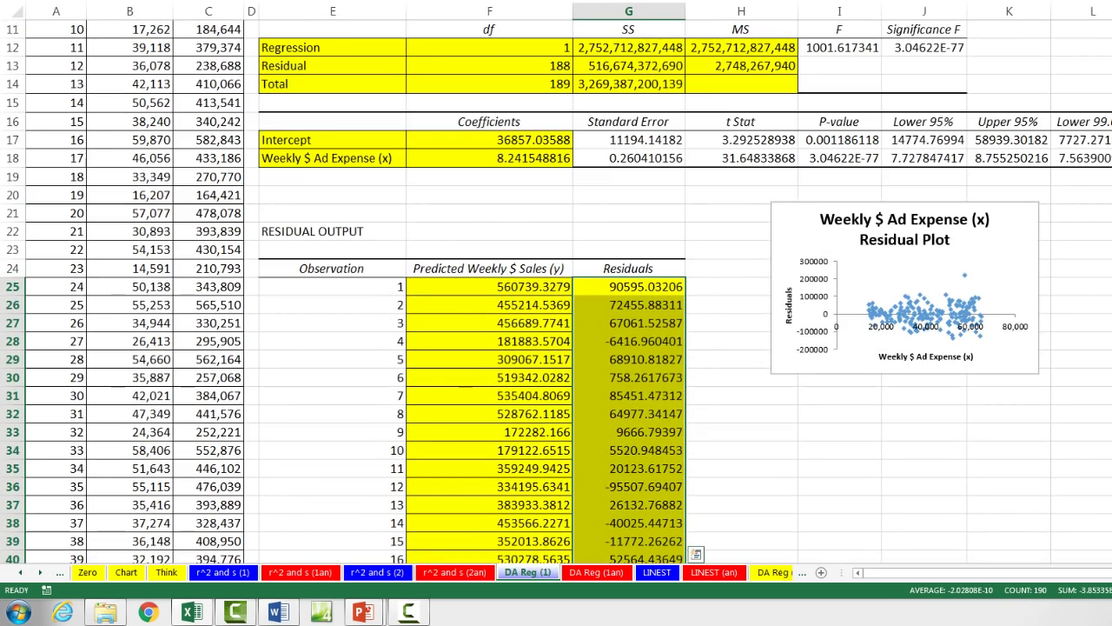
click(615, 293)
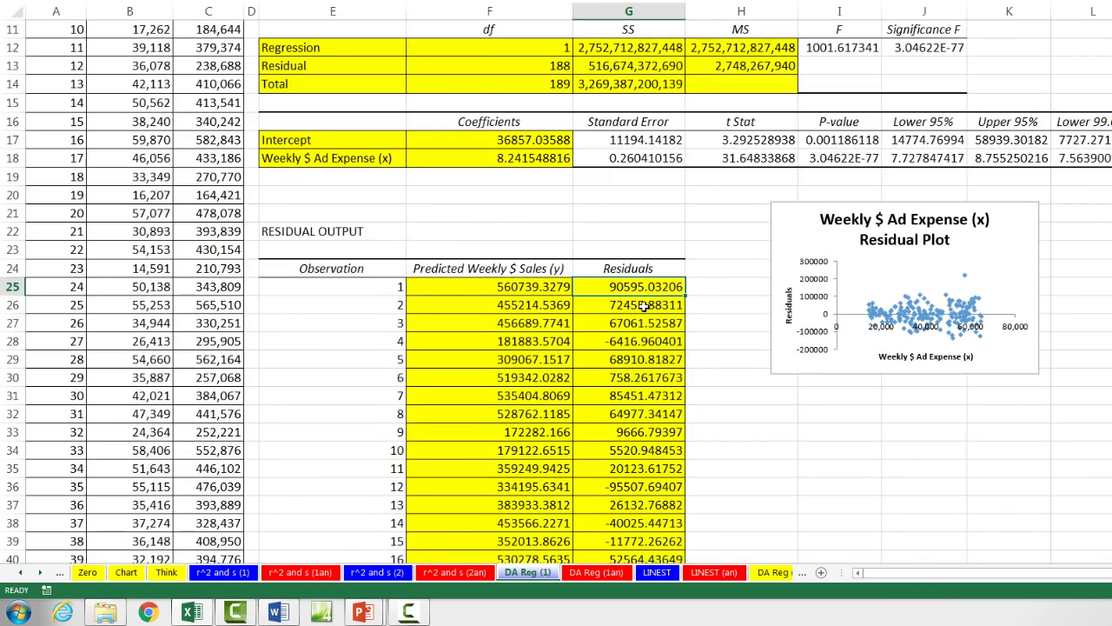
scroll(643, 304, up, 3)
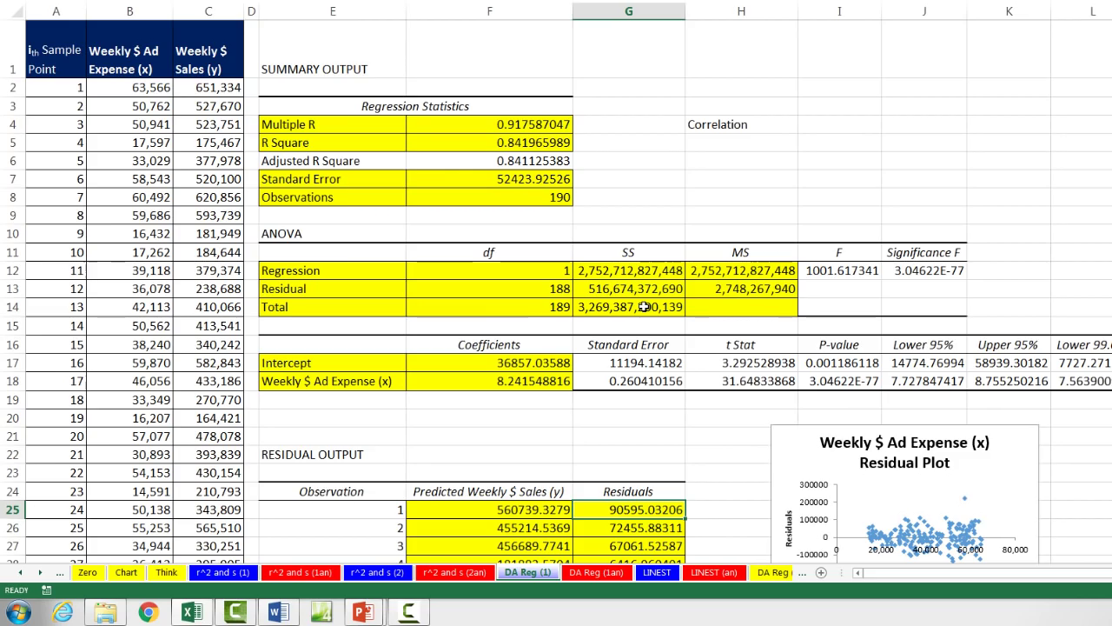
scroll(643, 306, down, 2)
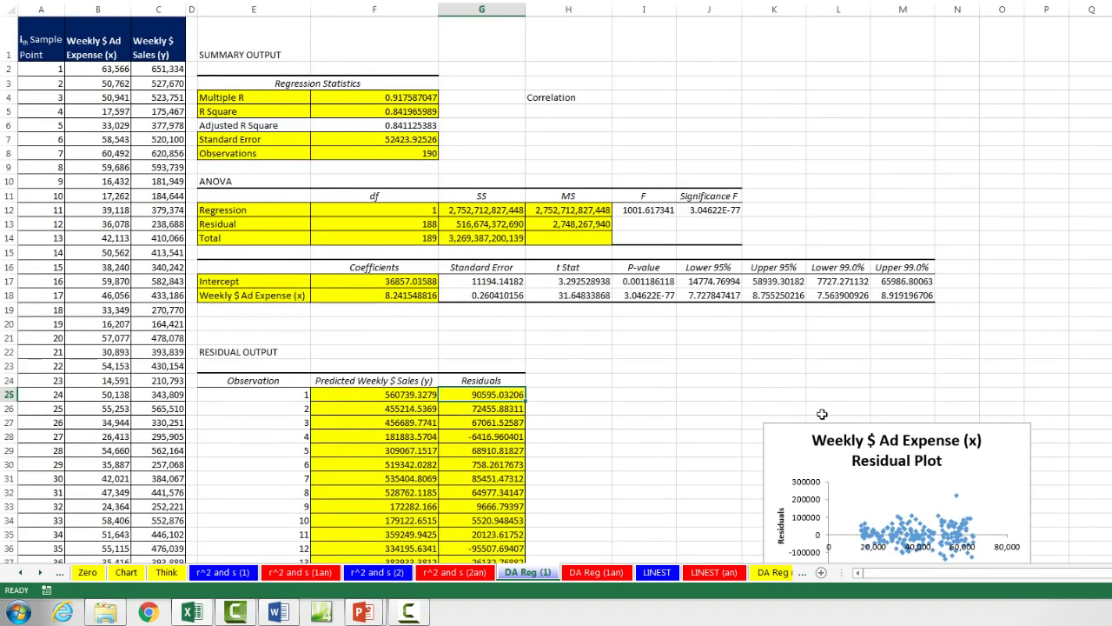
Place the Residual Plot beside the RESIDUAL OUTPUT table, checking the F, Significance F and intercept P-value cells
mouse_move(820, 424)
mouse_down()
mouse_move(792, 395)
mouse_move(674, 341)
mouse_move(622, 341)
mouse_up()
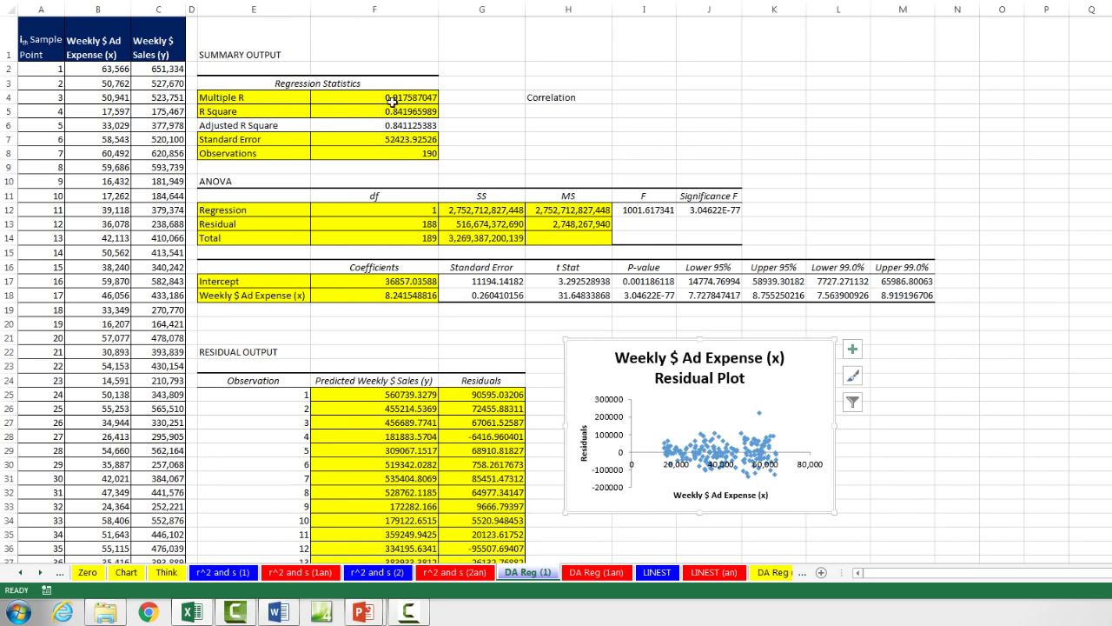
click(641, 209)
click(711, 209)
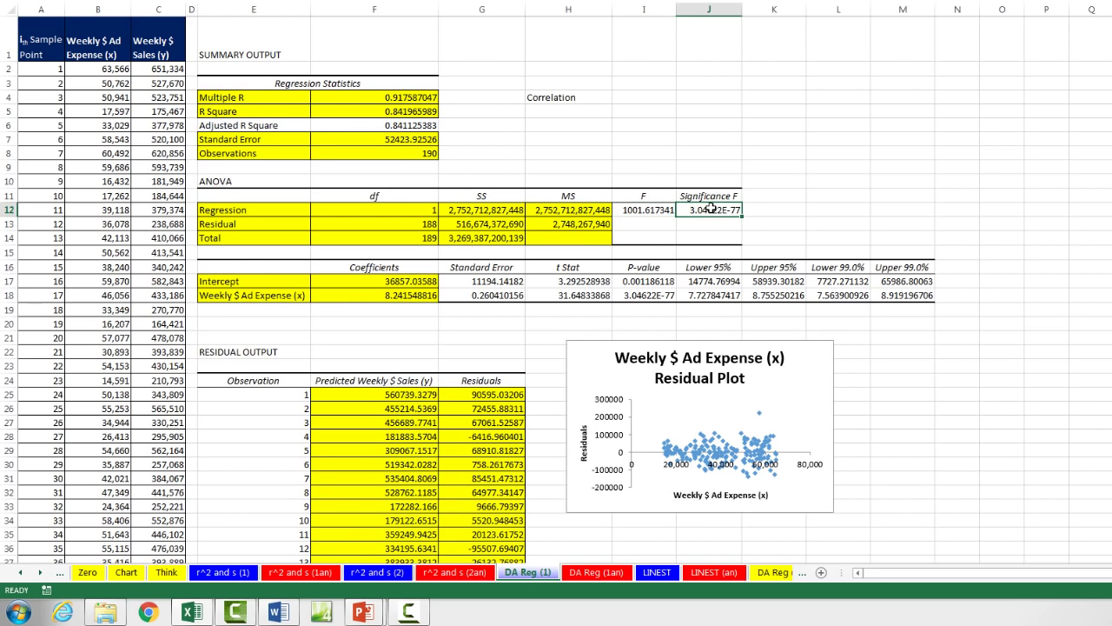
click(653, 280)
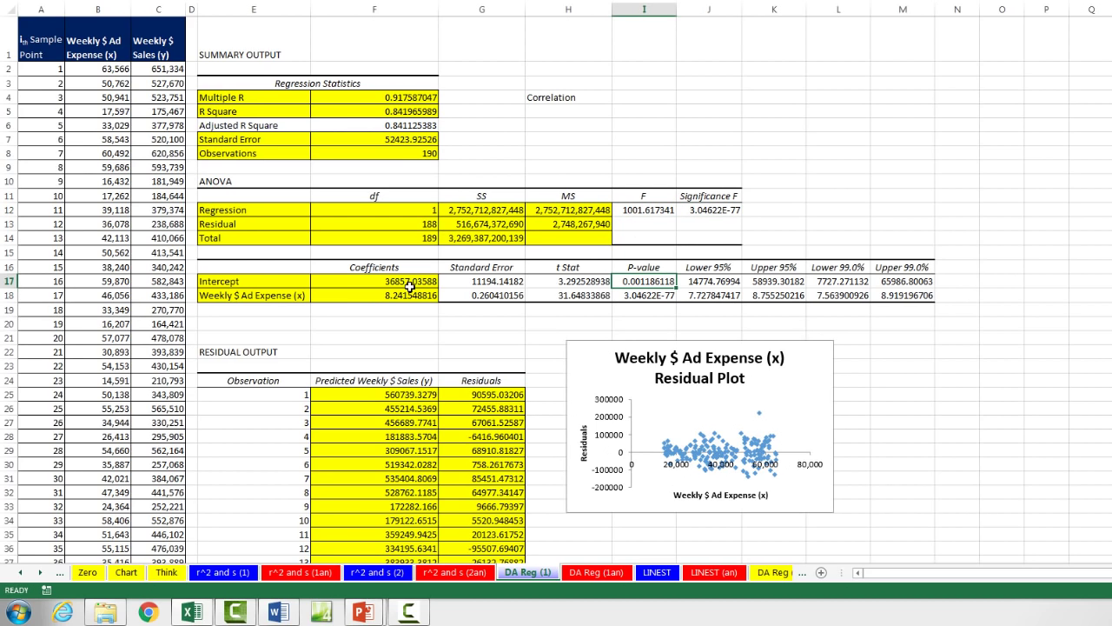
click(608, 342)
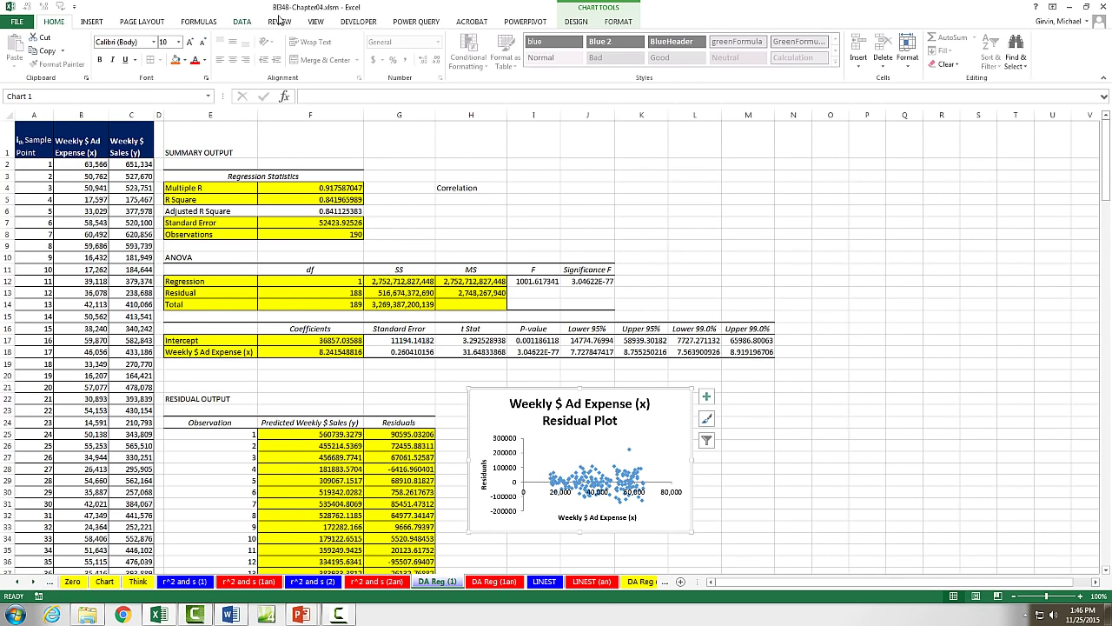
click(245, 21)
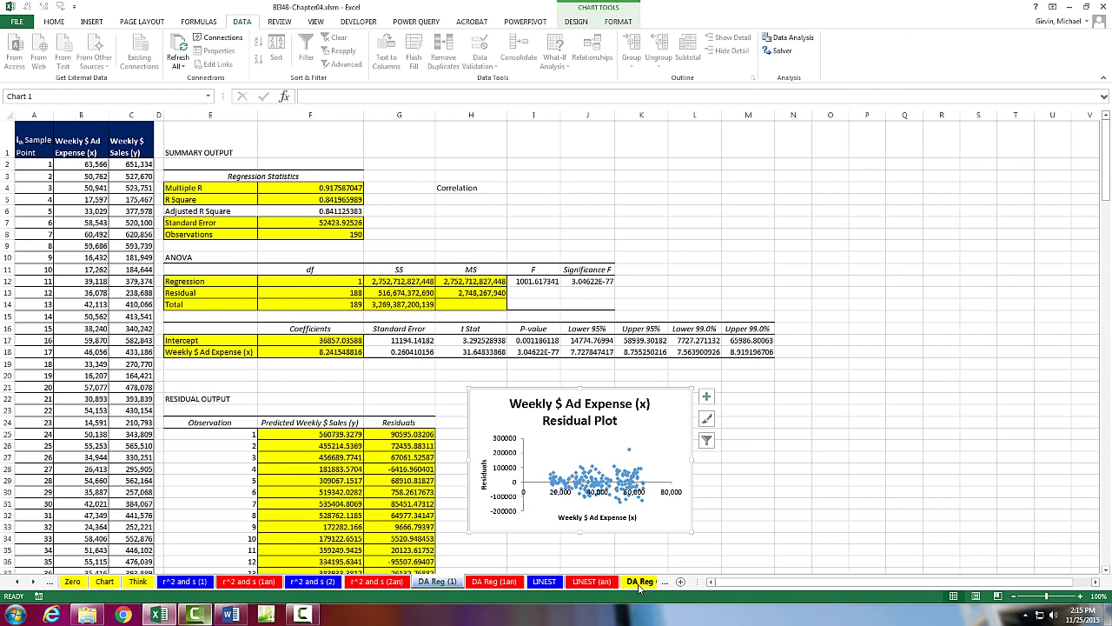
Show the DA Reg (3) sheet, whose output is labelled Correlation, SSR, SSE, SST, Y-Intercept and Slope
click(639, 584)
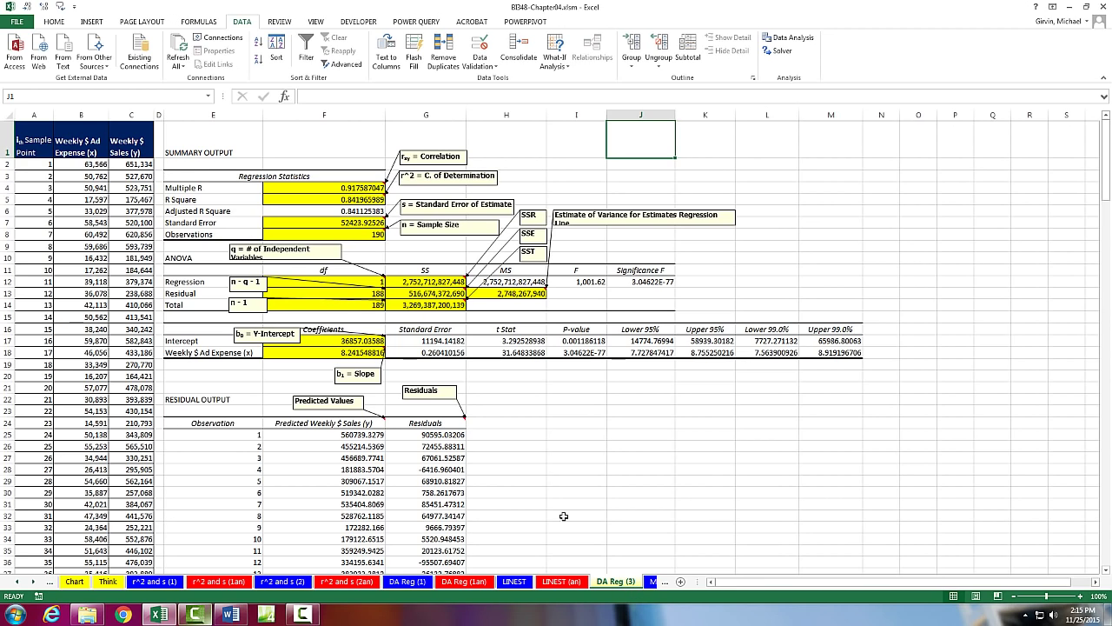